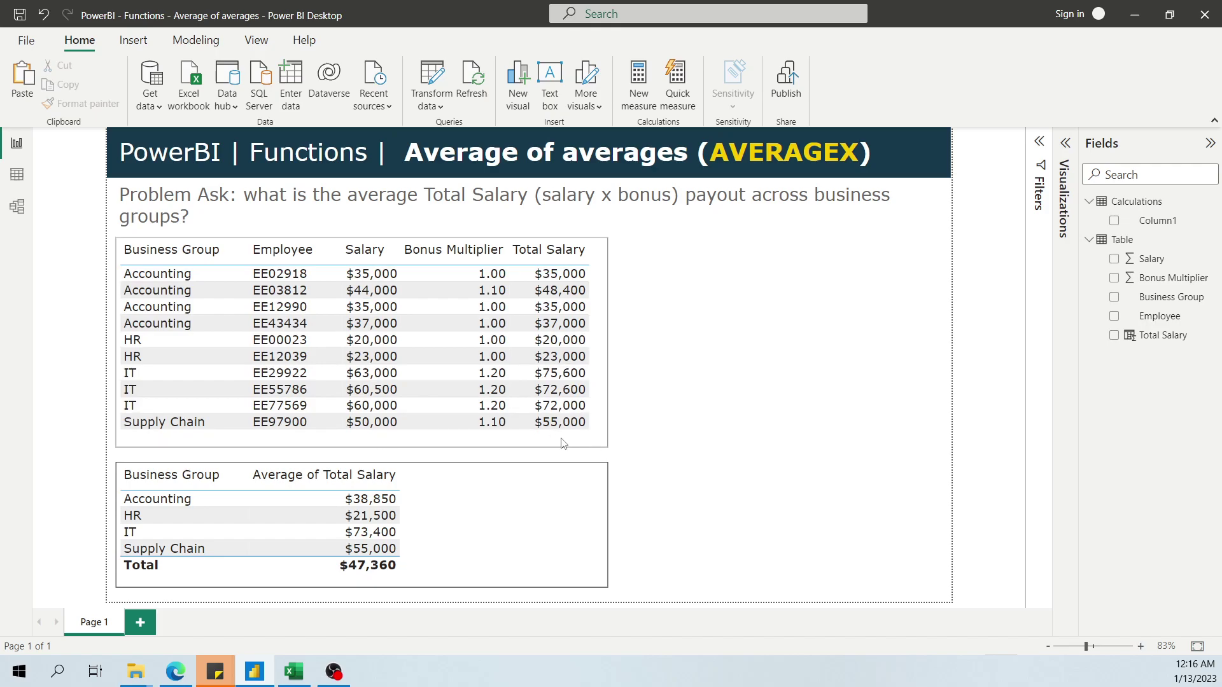
# Confirm Excel's H14 formula =AVERAGE(H4:H13) returns 47,360, then return to Power BI
pyautogui.click(305, 673)
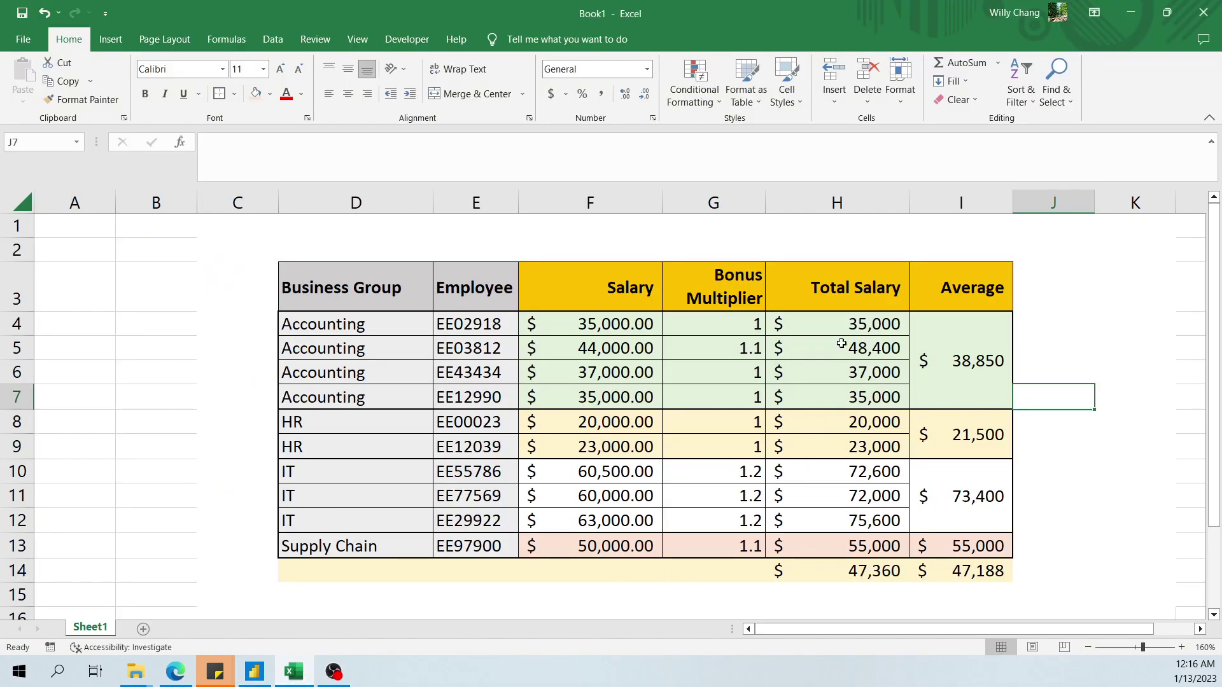
pyautogui.moveTo(850, 321); pyautogui.dragTo(846, 544)
pyautogui.doubleClick(848, 571)
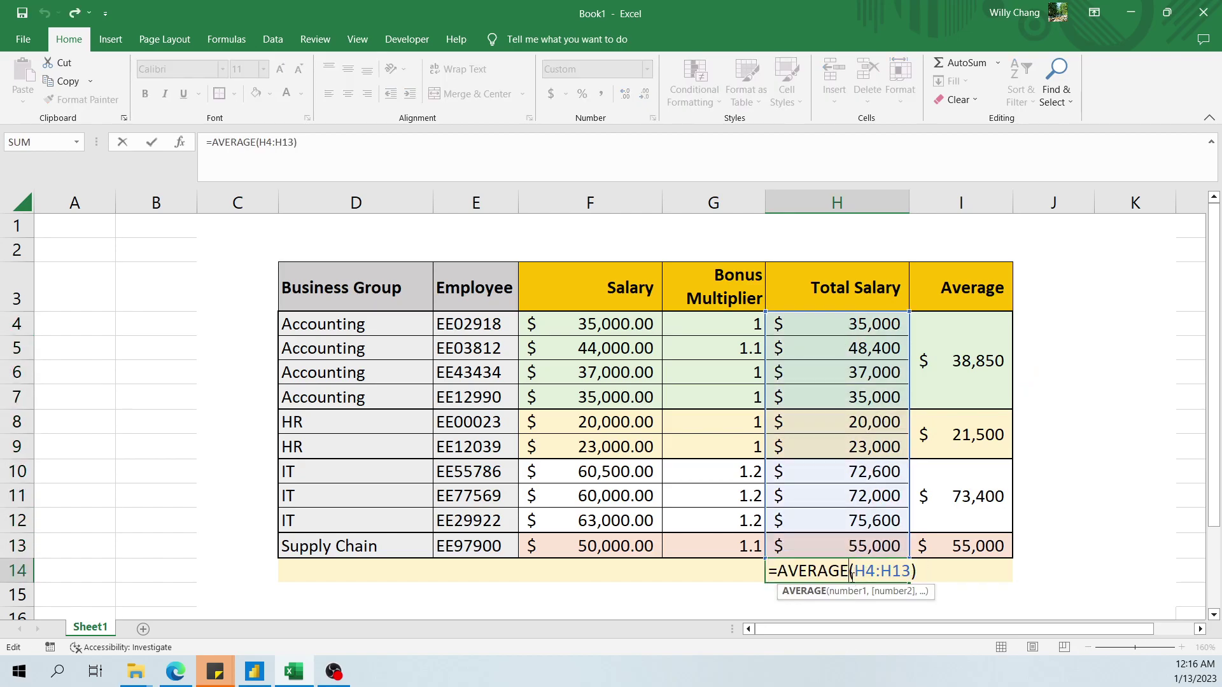
pyautogui.press('Return')
pyautogui.click(255, 673)
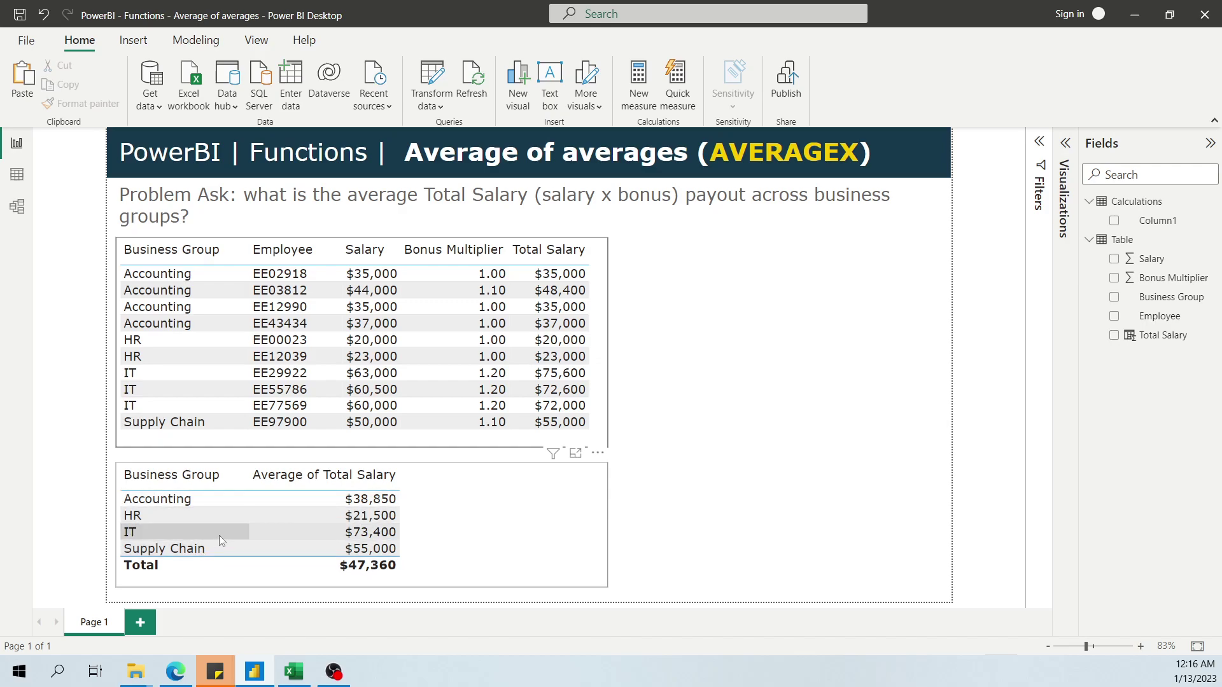
# Inspect Excel's Accounting and HR group AVERAGE formulas and I14's 47,188 average of averages
pyautogui.click(293, 672)
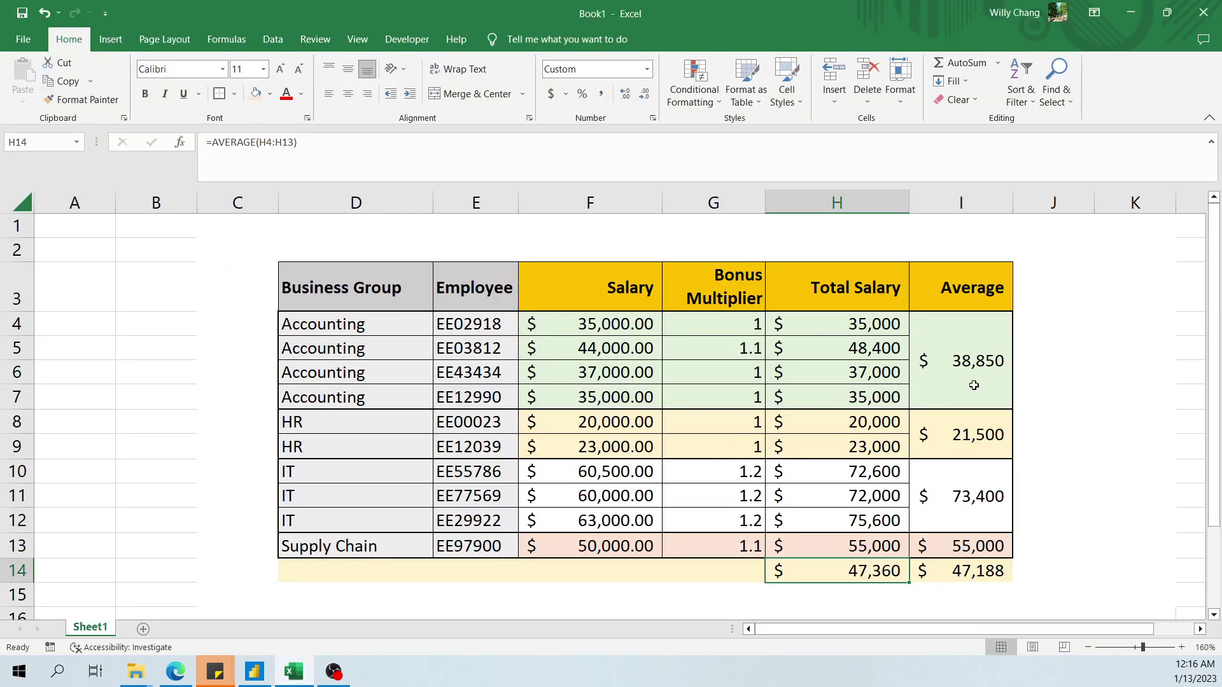
pyautogui.click(966, 573)
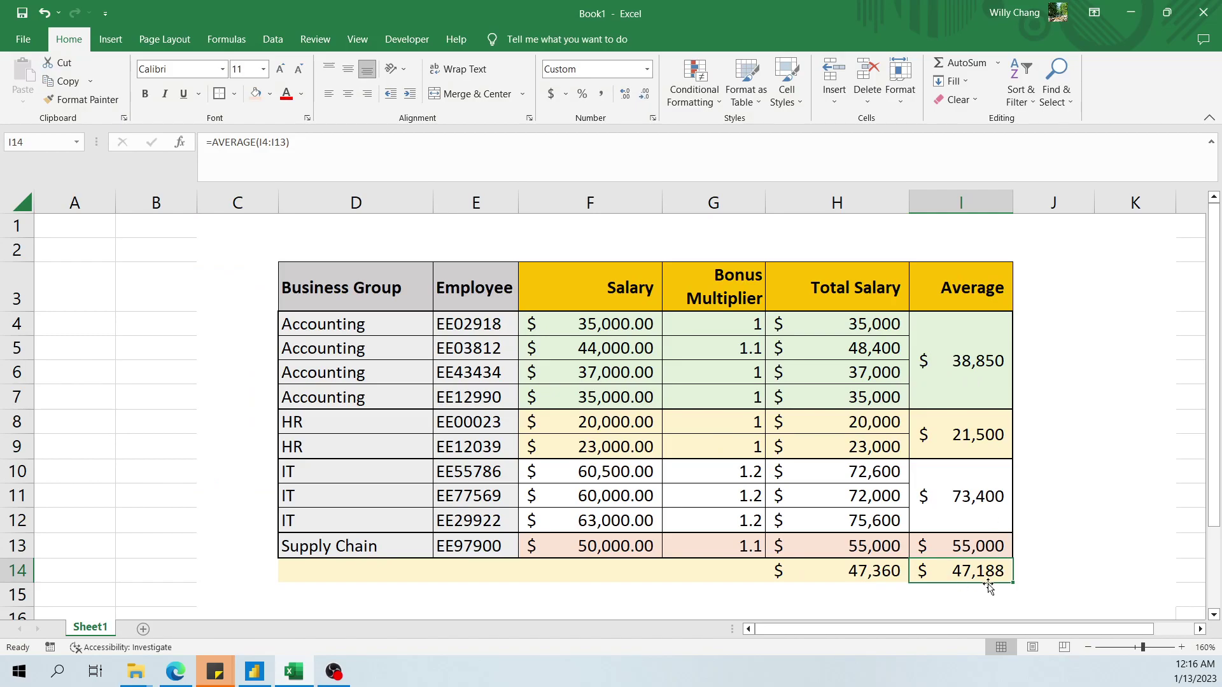
pyautogui.moveTo(879, 326); pyautogui.dragTo(894, 397)
pyautogui.click(955, 378)
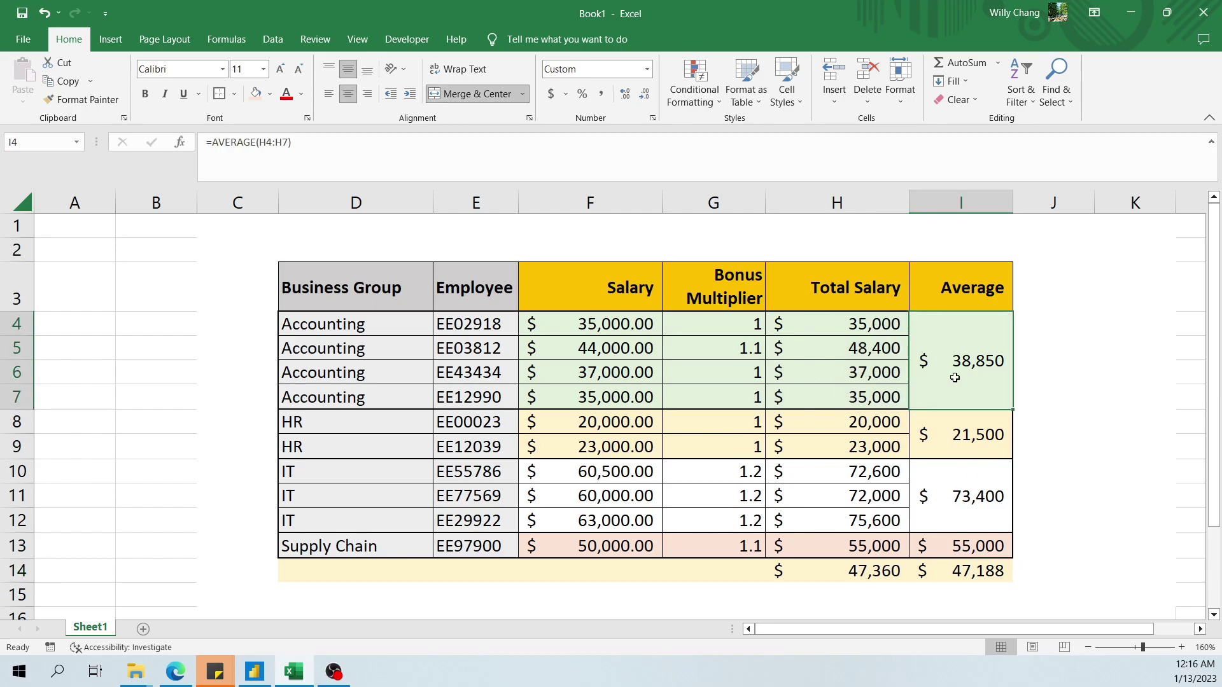
pyautogui.moveTo(888, 421); pyautogui.dragTo(894, 447)
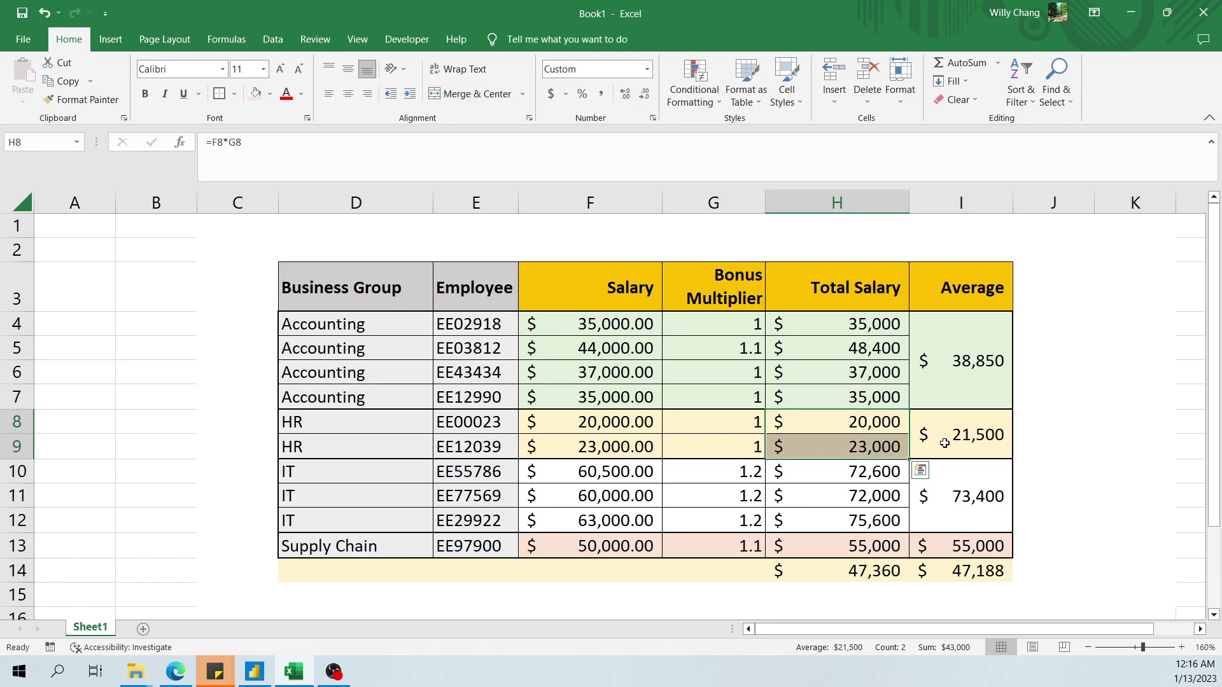
pyautogui.click(956, 442)
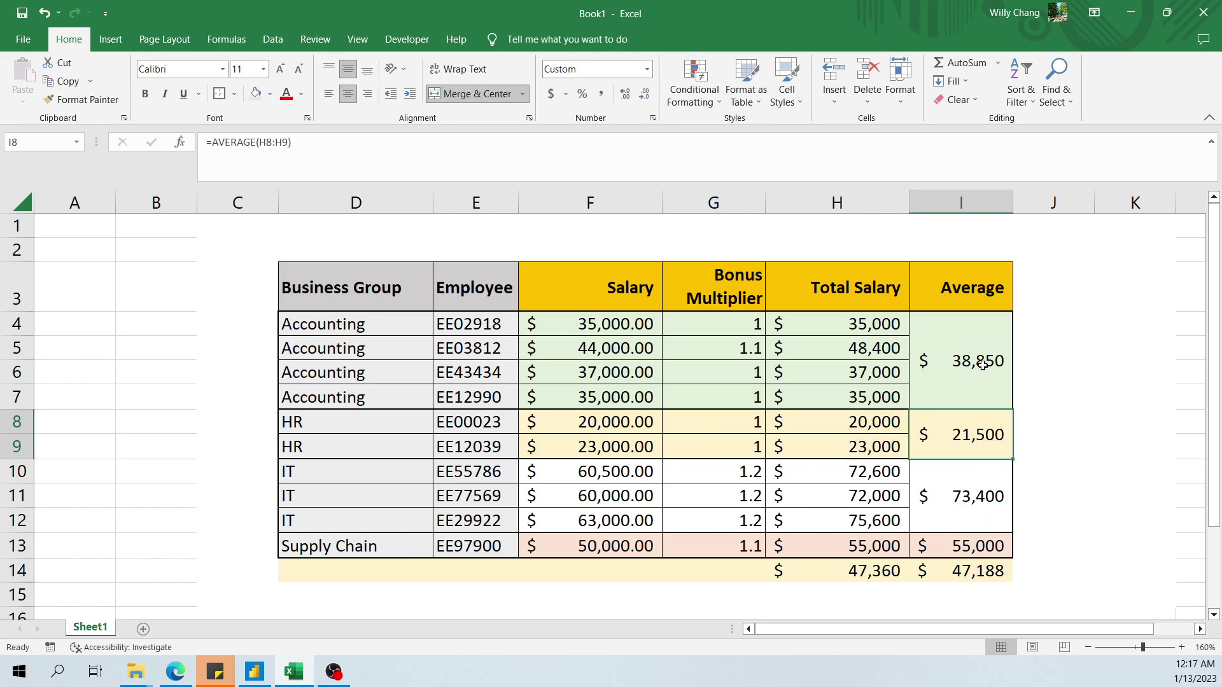
pyautogui.moveTo(982, 365)
pyautogui.mouseDown()
pyautogui.moveTo(968, 428)
pyautogui.moveTo(977, 545)
pyautogui.moveTo(986, 376)
pyautogui.mouseUp()
pyautogui.click(976, 580)
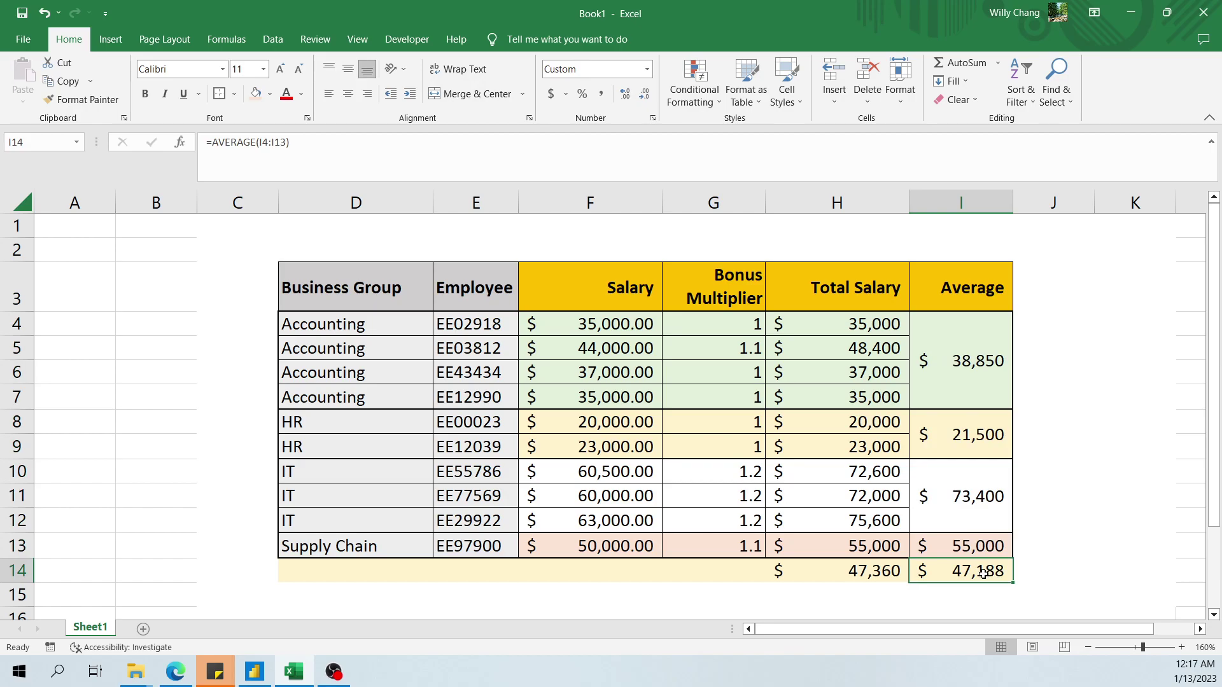
pyautogui.click(274, 674)
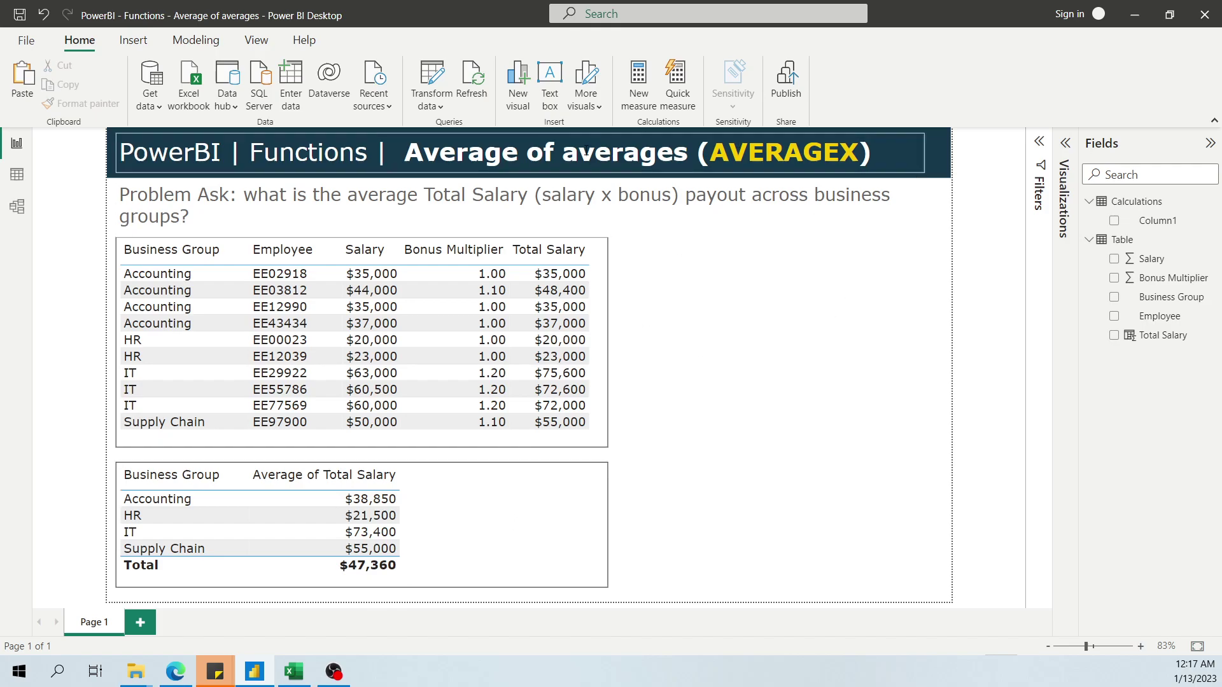
# Start a new Calculations measure named Avg of Averages (Total Salary) using AVERAGEX
pyautogui.rightClick(1126, 202)
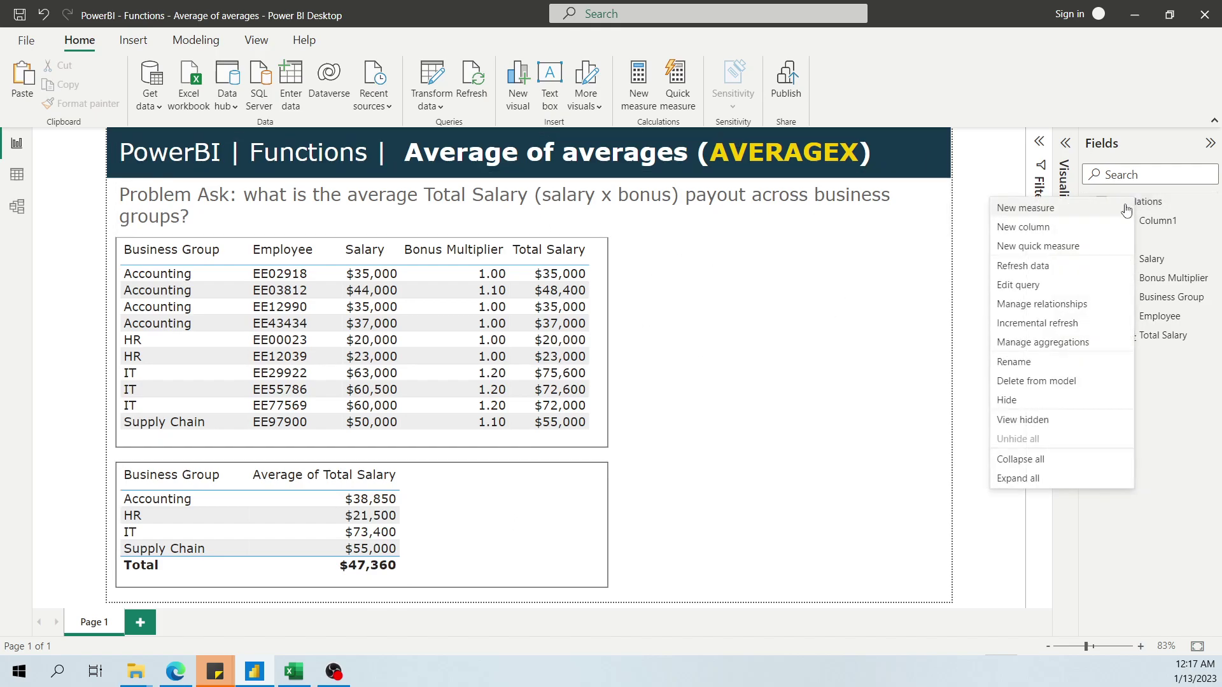
pyautogui.click(1120, 210)
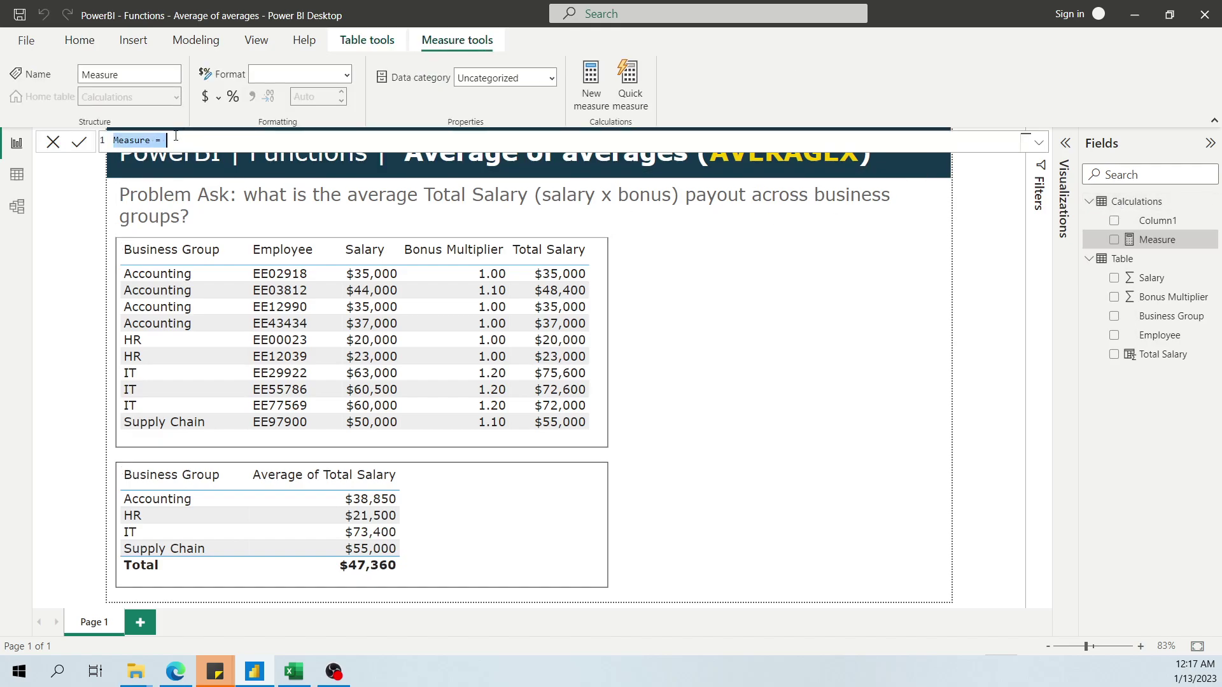
pyautogui.write('Avg Total')
pyautogui.press('BackSpace')
pyautogui.press('BackSpace')
pyautogui.press('BackSpace')
pyautogui.press('BackSpace')
pyautogui.press('BackSpace')
pyautogui.press('BackSpace')
pyautogui.write('of Averages (Total S')
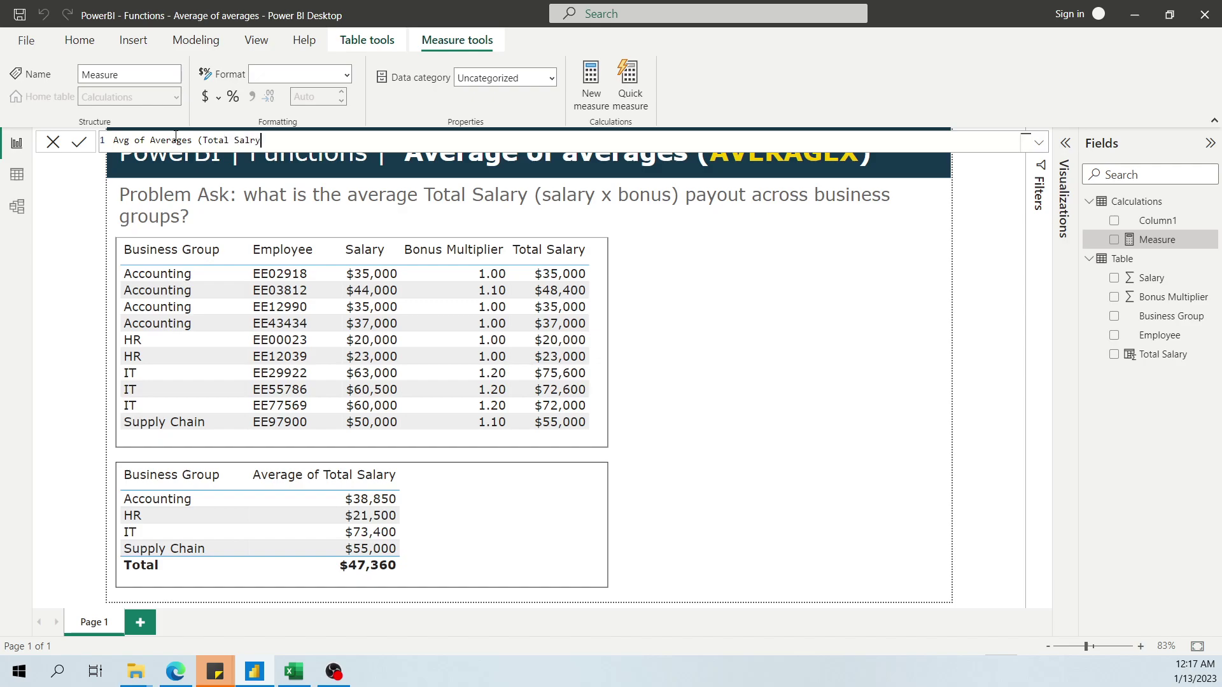
pyautogui.write('alary) = AVERAGE(')
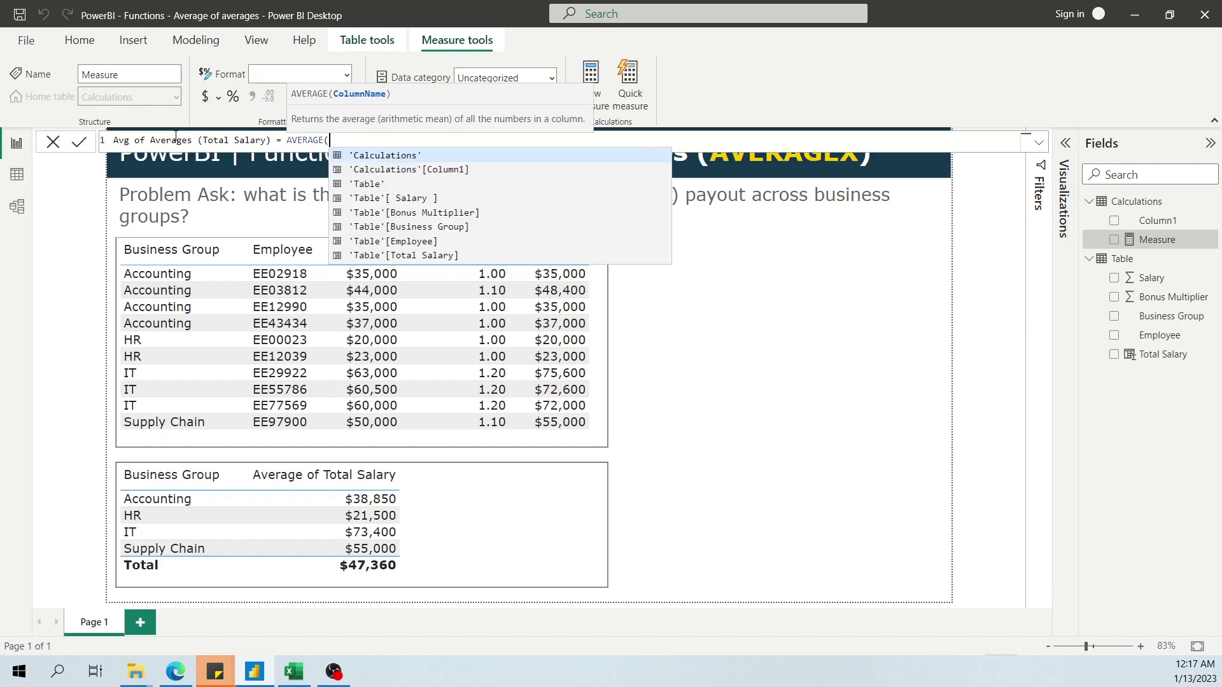
pyautogui.press('BackSpace')
pyautogui.write('X(')
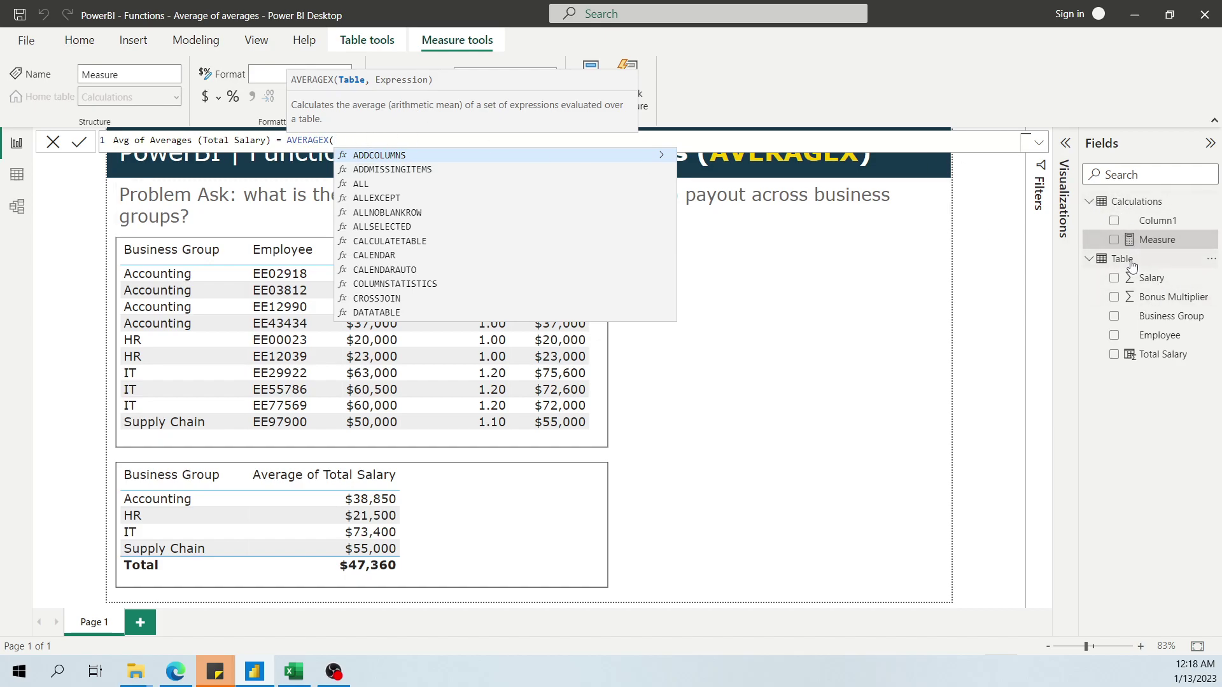
# Complete it as AVERAGEX('Table', 'Table'[Salary]*'Table'[Bonus Multiplier]) and commit
pyautogui.write("'Table'")
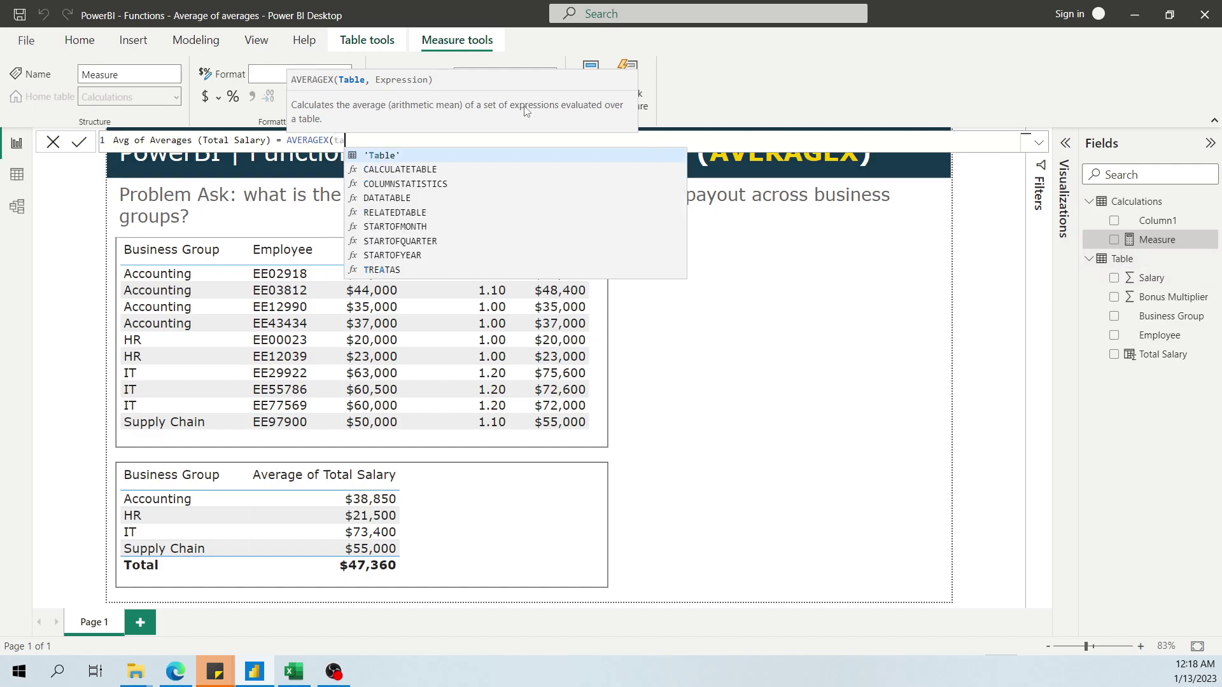
pyautogui.write(', ')
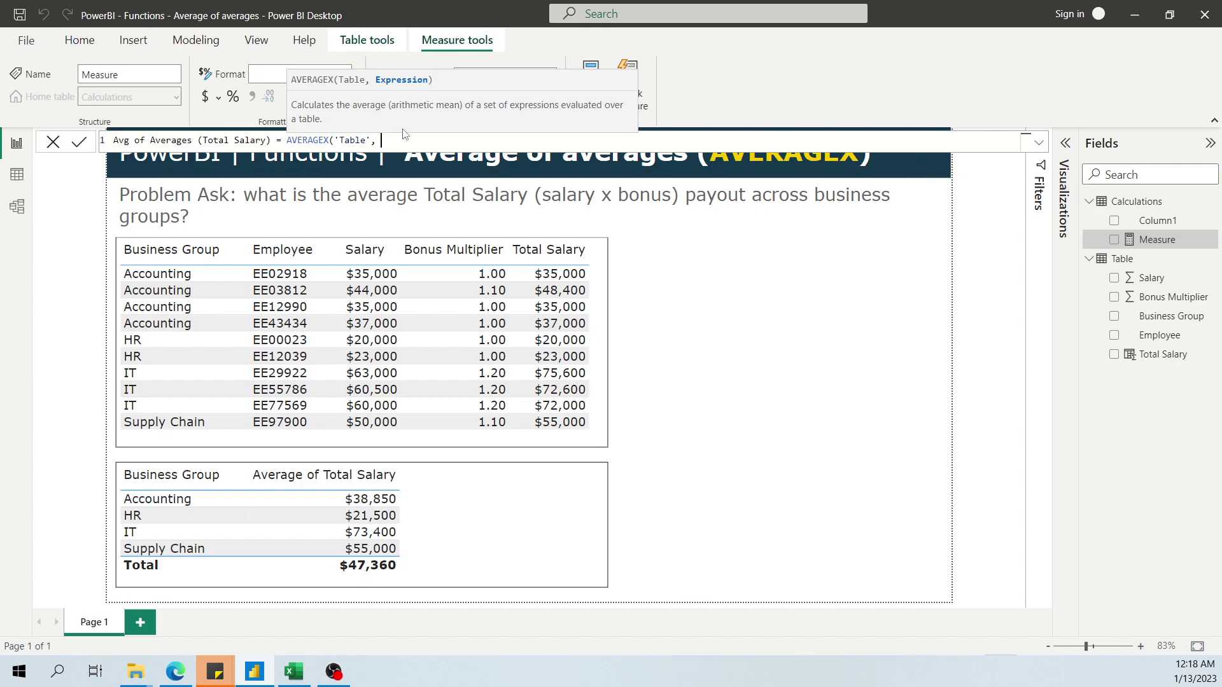
pyautogui.write('salary')
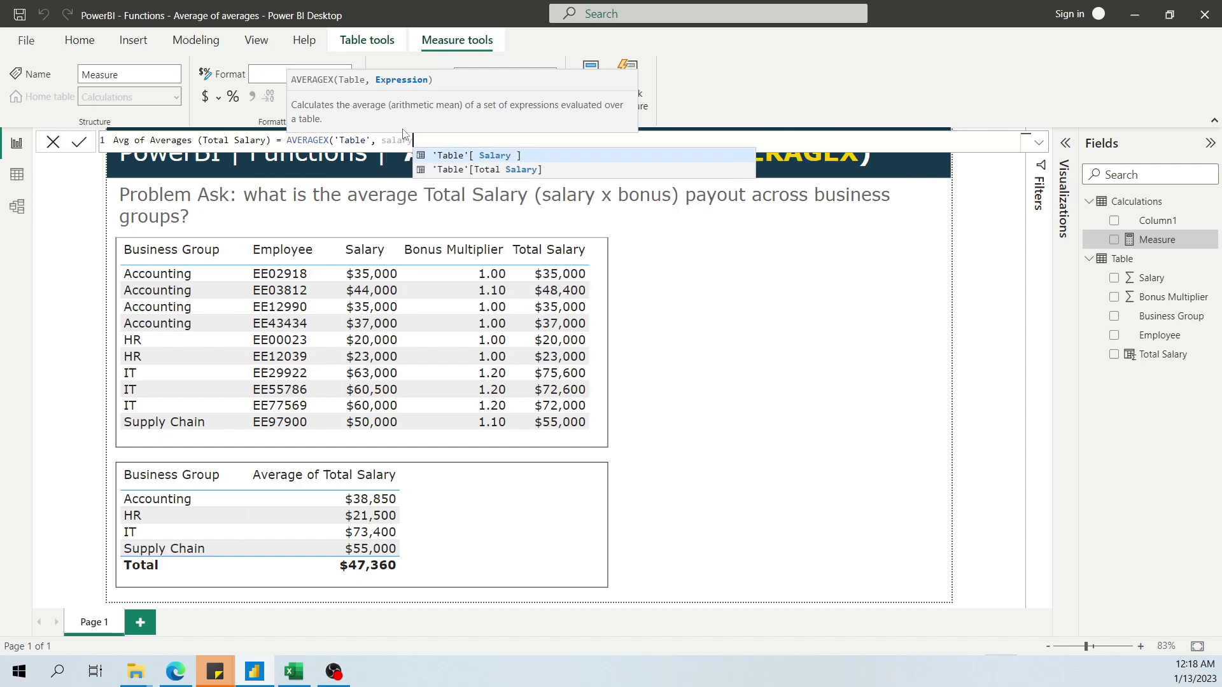
pyautogui.press('Tab')
pyautogui.write('*bo')
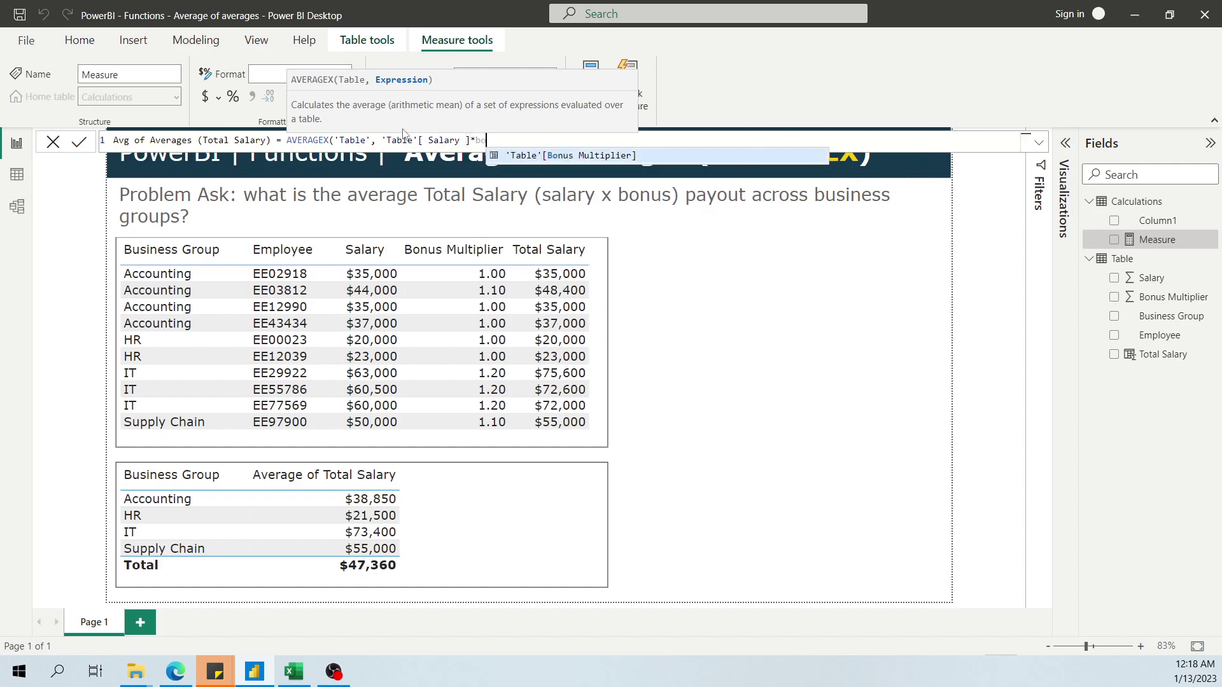
pyautogui.press('Tab')
pyautogui.write(')')
pyautogui.press('Return')
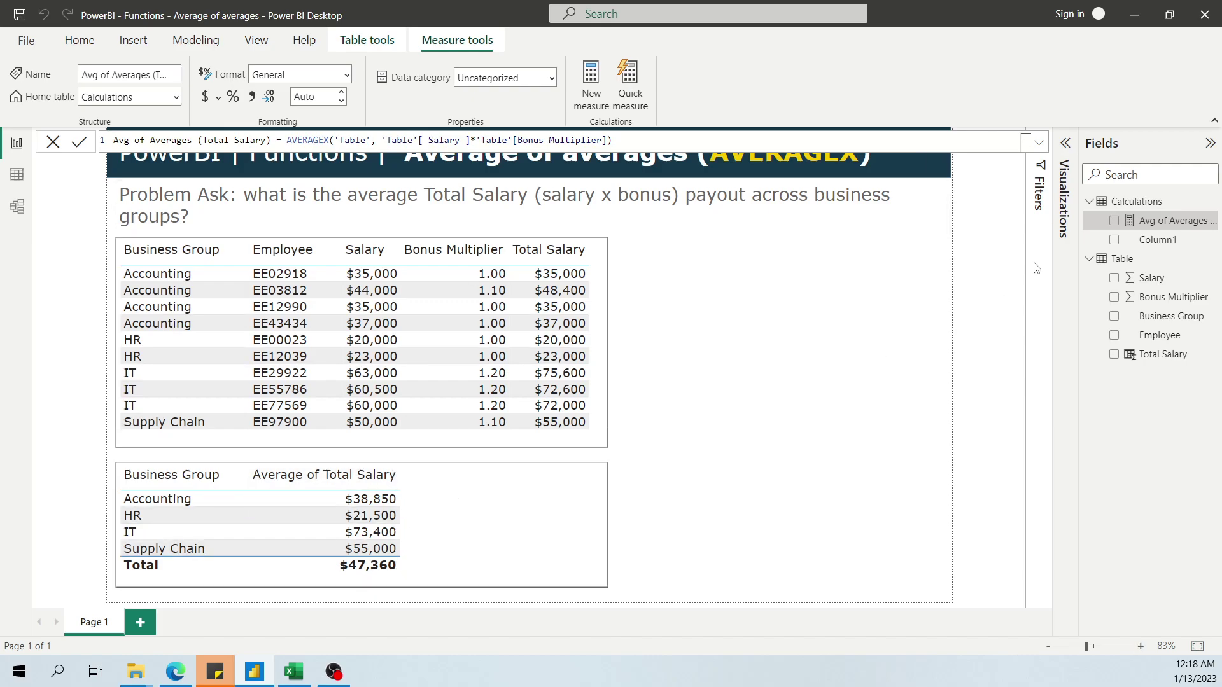
# Add Avg of Averages (Total Salary) to the lower business-group table, undoing the accidental chart
pyautogui.click(1114, 220)
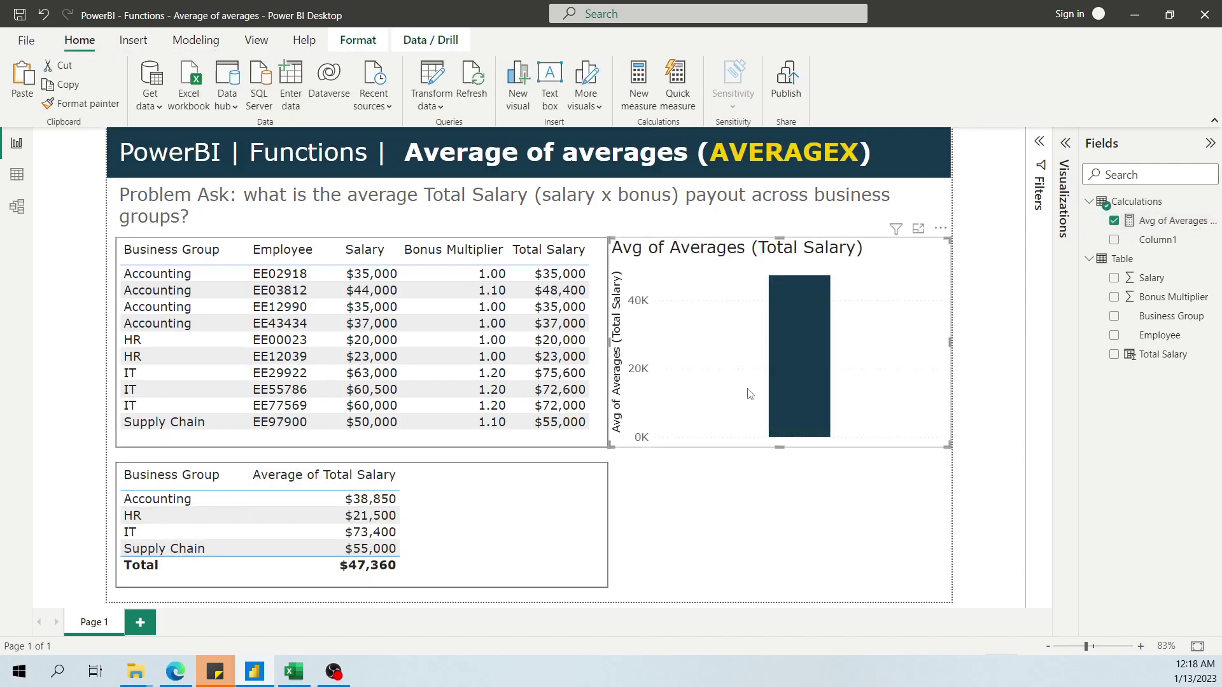
pyautogui.hotkey('ctrl', 'z')
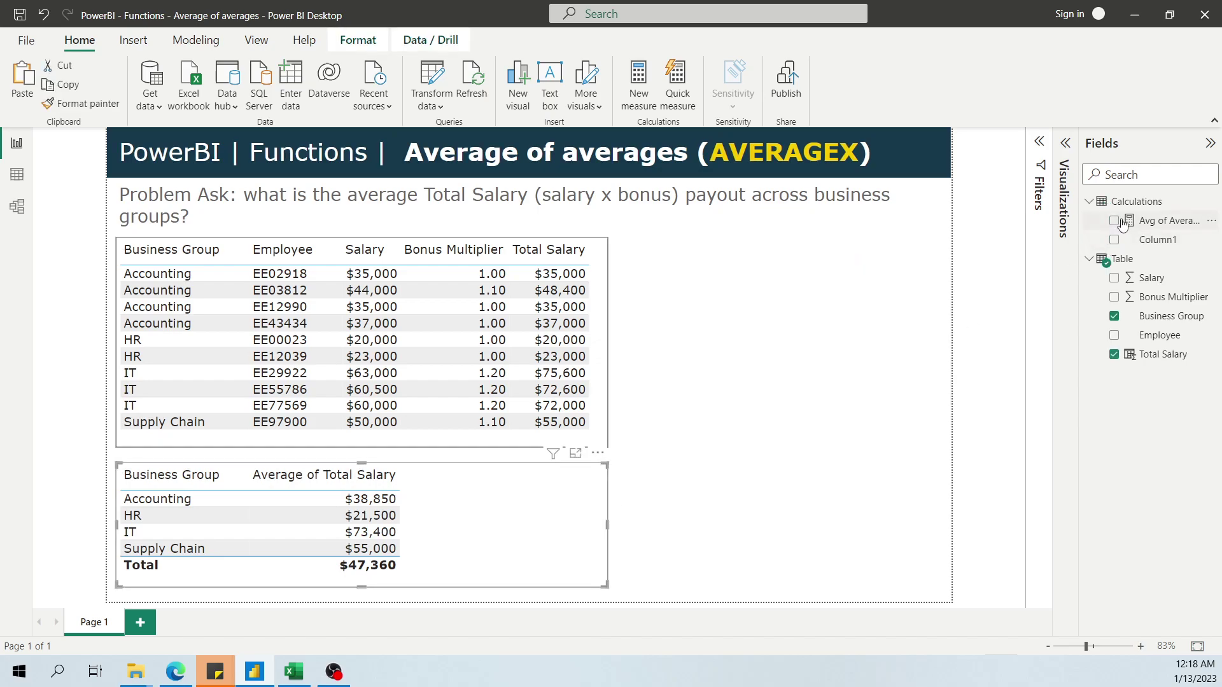
pyautogui.click(1120, 221)
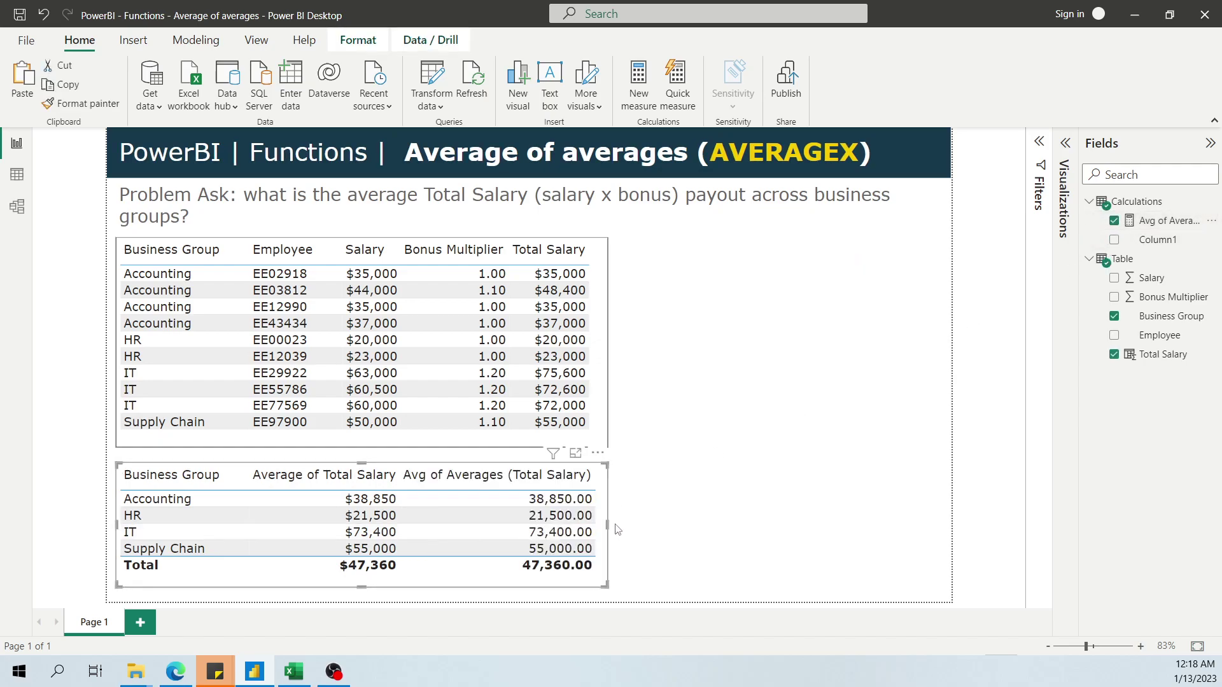
# Format the Avg of Averages measure as currency with no decimal places
pyautogui.click(1147, 222)
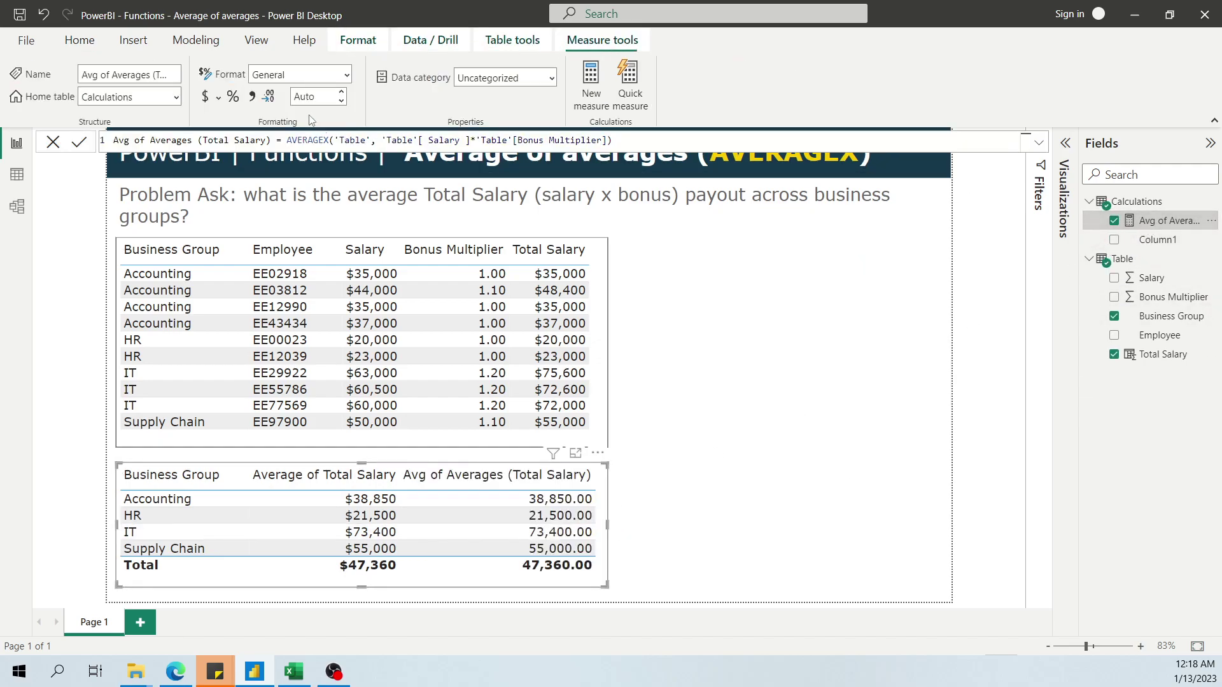
pyautogui.click(219, 96)
pyautogui.click(248, 148)
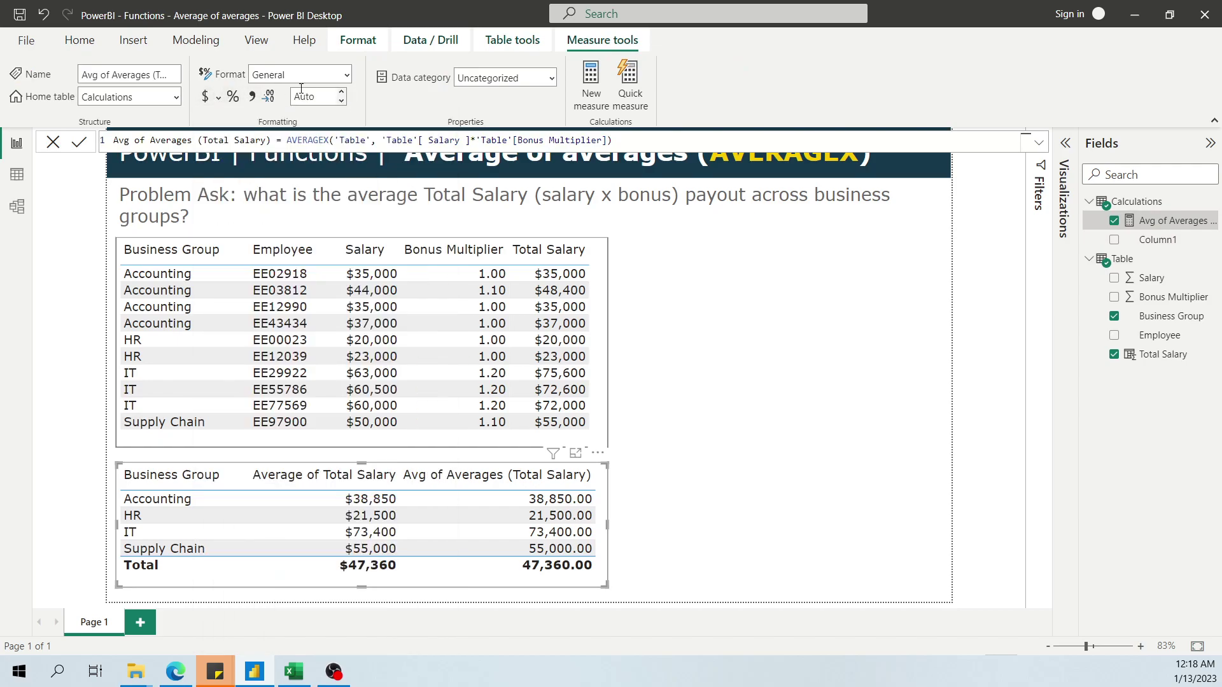
pyautogui.click(341, 101)
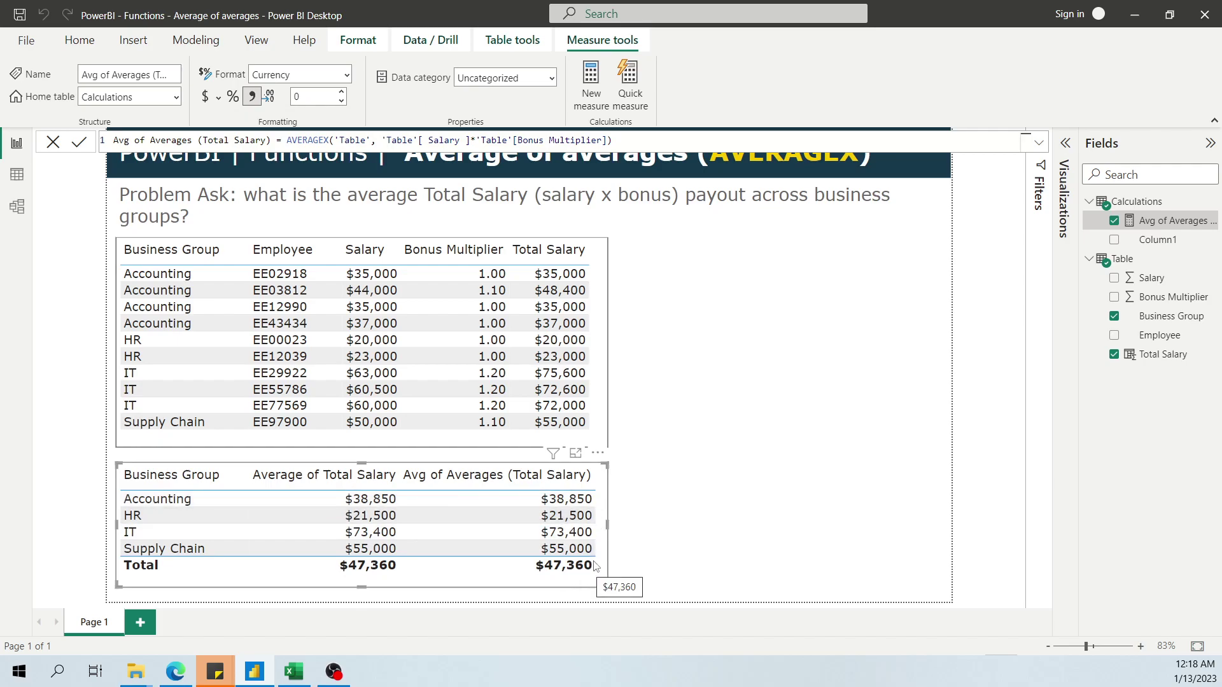
pyautogui.click(1157, 221)
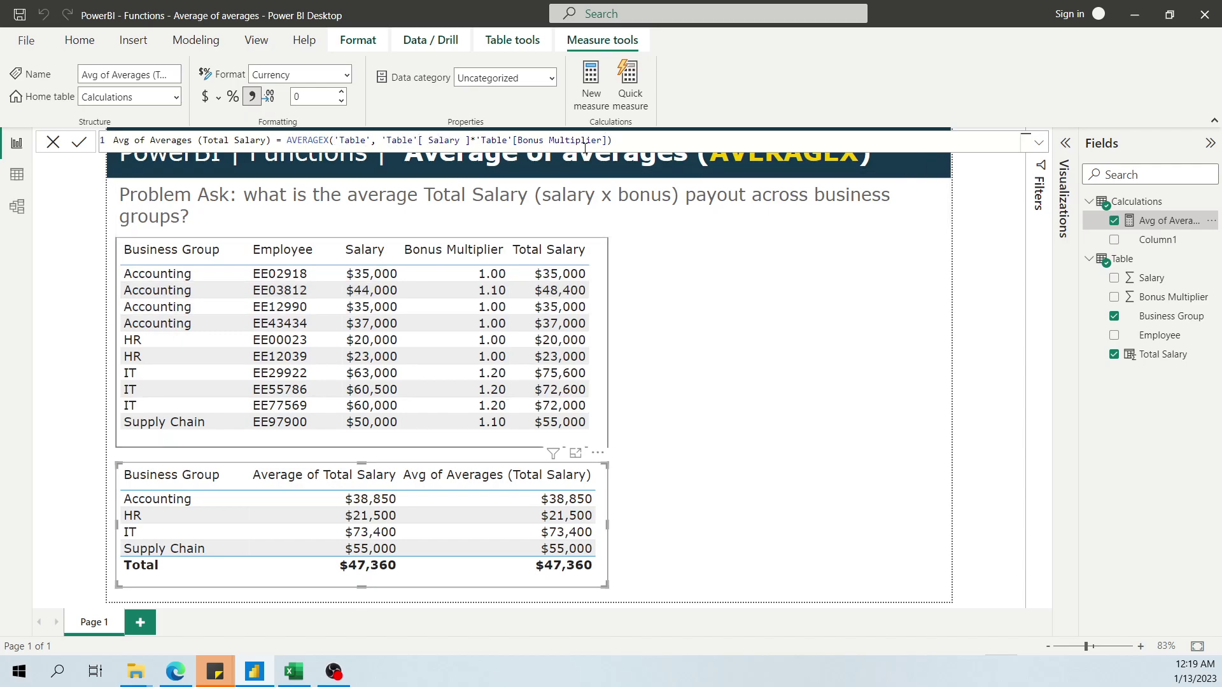
# Rewrite the measure across lines as AVERAGEX(SUMMARIZE('Table', )) and commit it unfinished
pyautogui.doubleClick(289, 141)
pyautogui.hotkey('shift', 'Return')
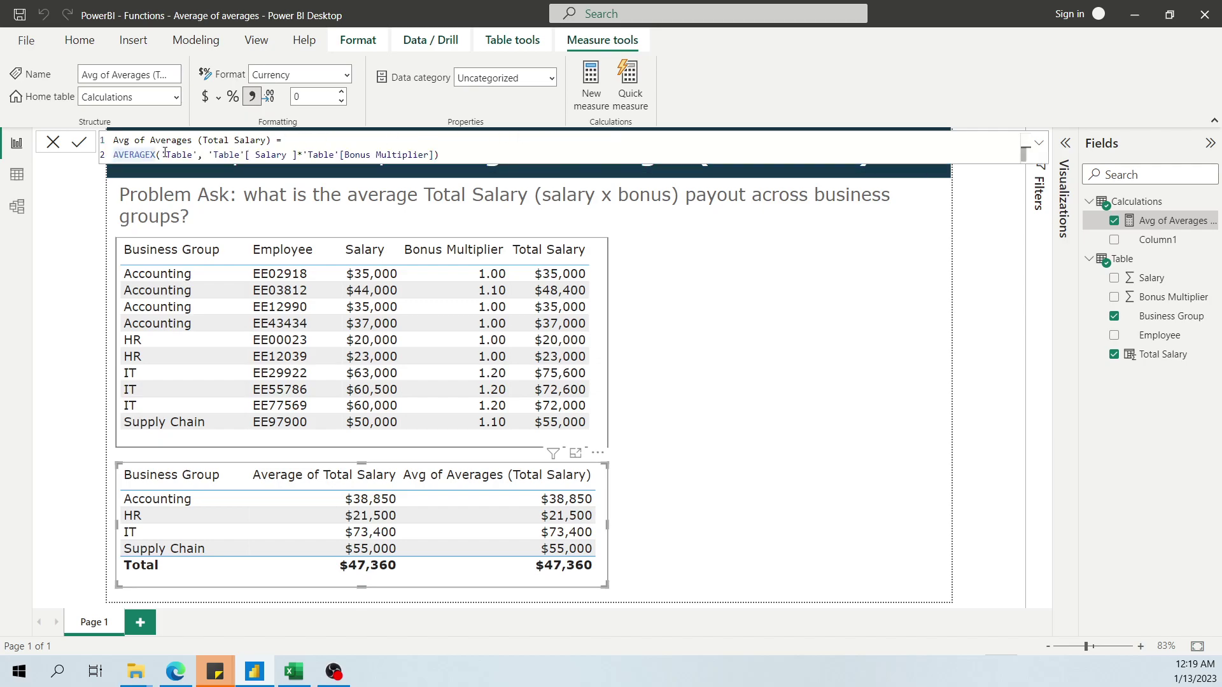
pyautogui.moveTo(164, 153); pyautogui.dragTo(445, 154)
pyautogui.press('BackSpace')
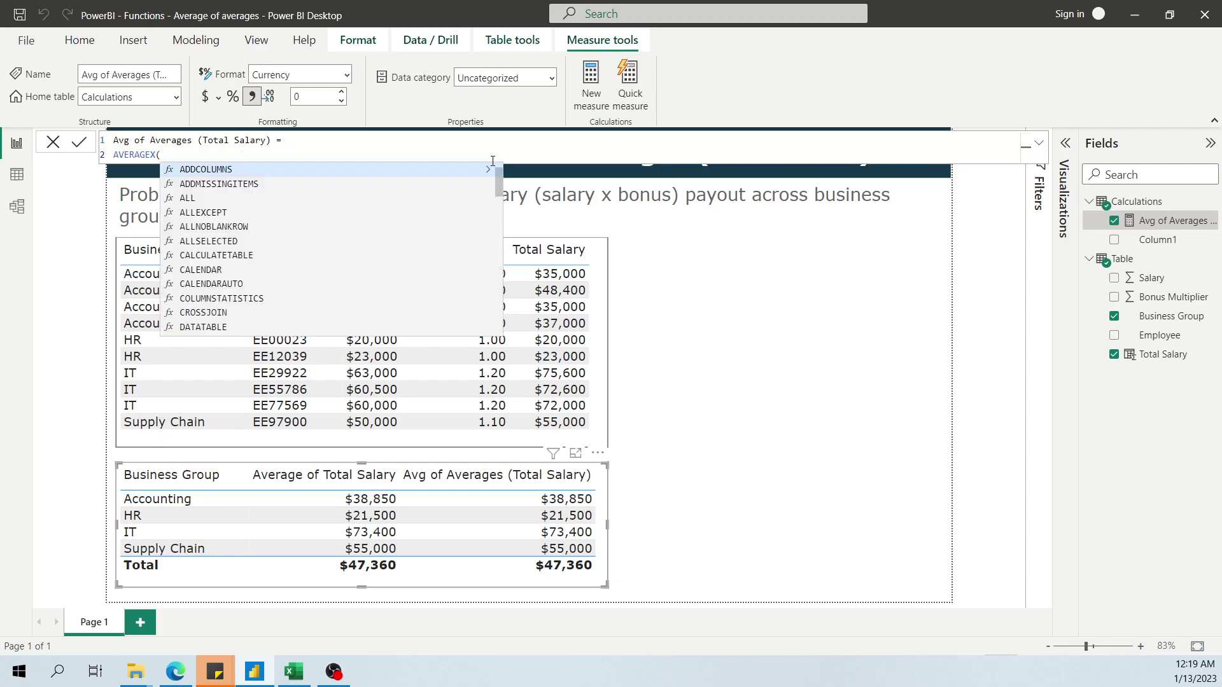
pyautogui.hotkey('shift', 'Return')
pyautogui.write('SUMMARIZE(')
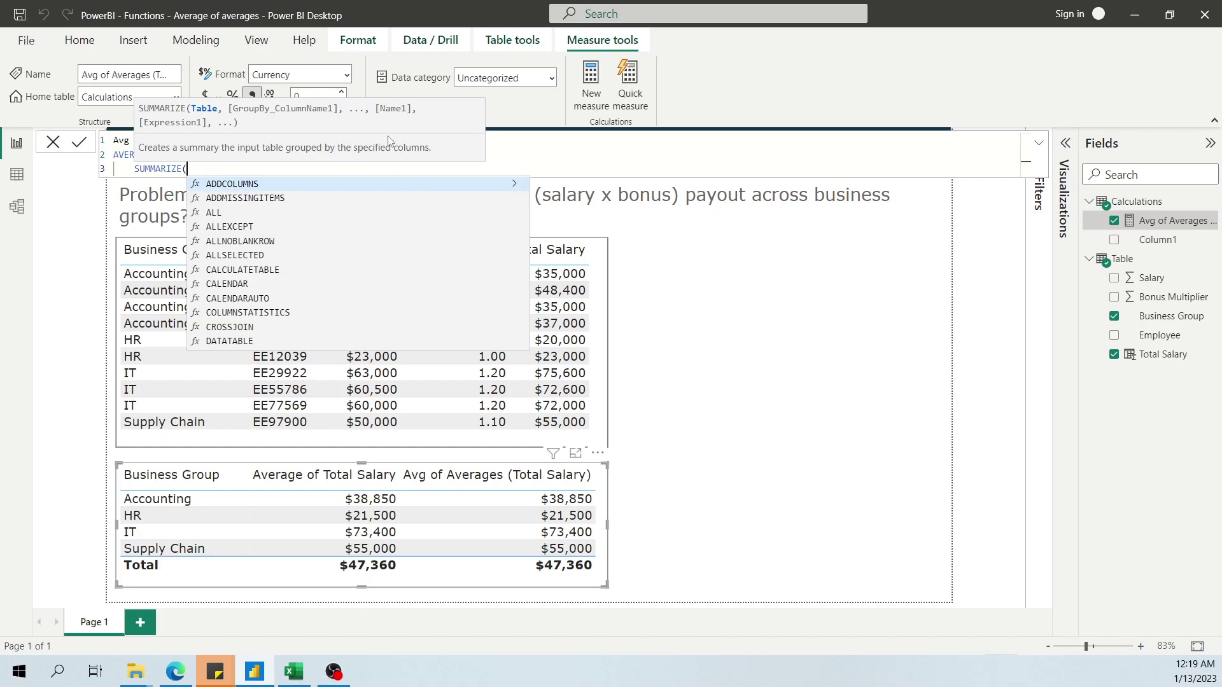
pyautogui.write("'Table',")
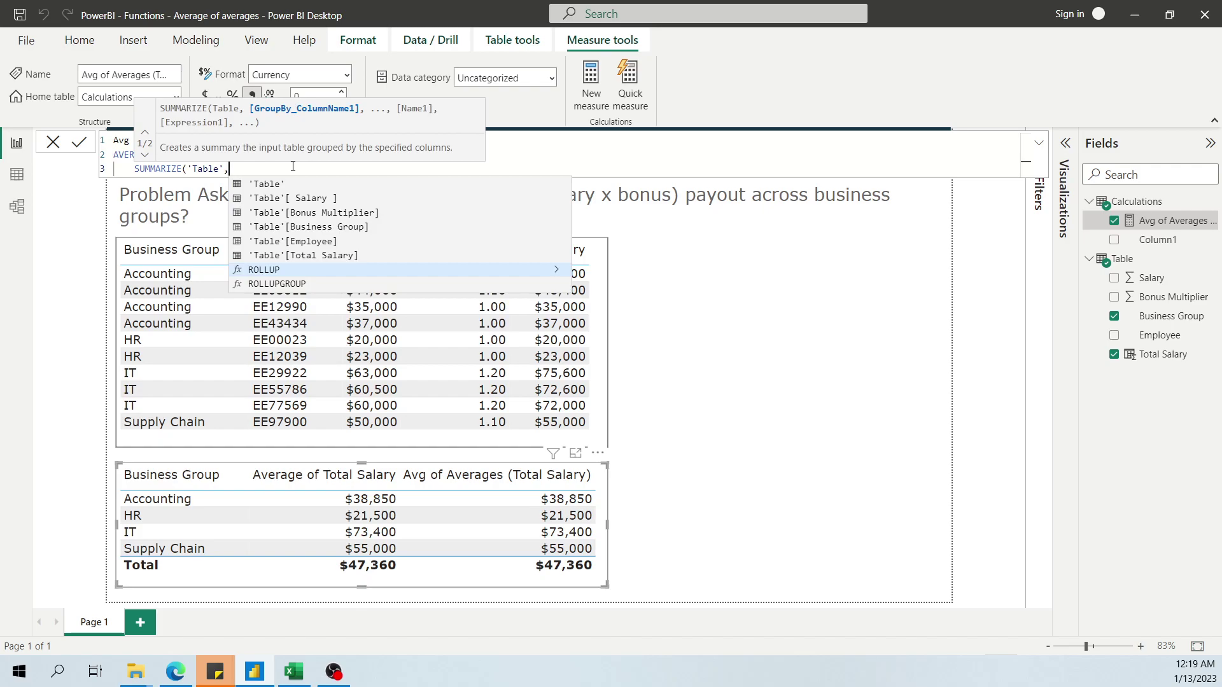
pyautogui.hotkey('shift', 'Return')
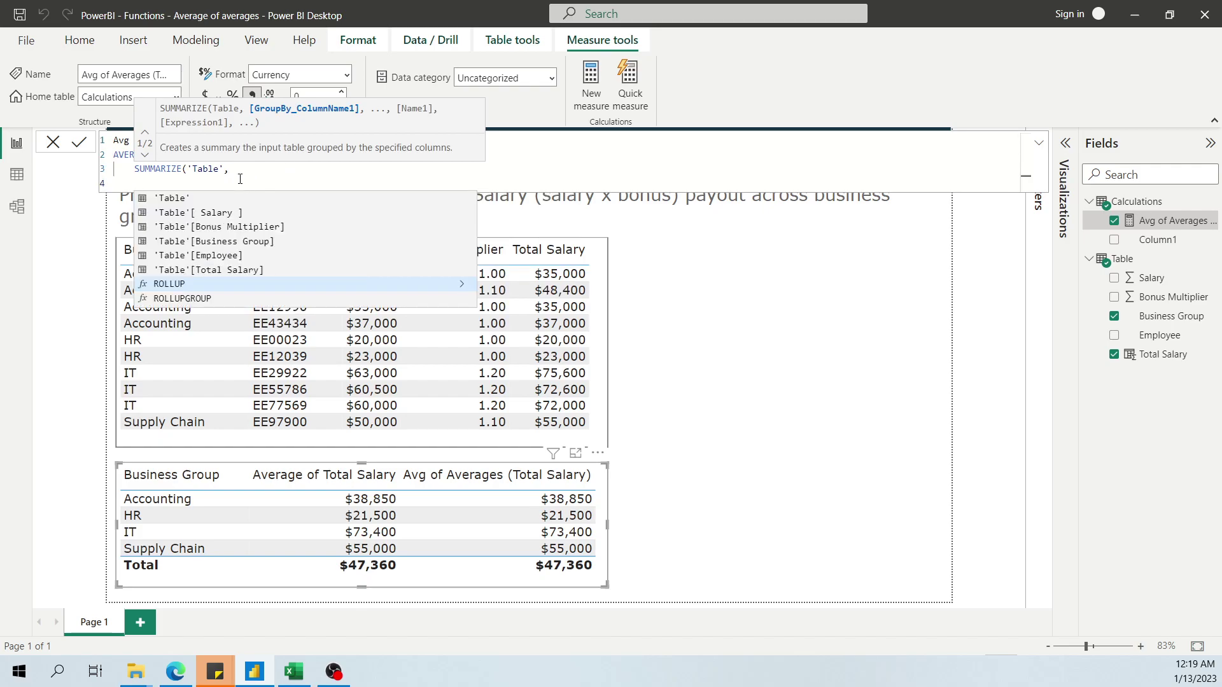
pyautogui.click(254, 577)
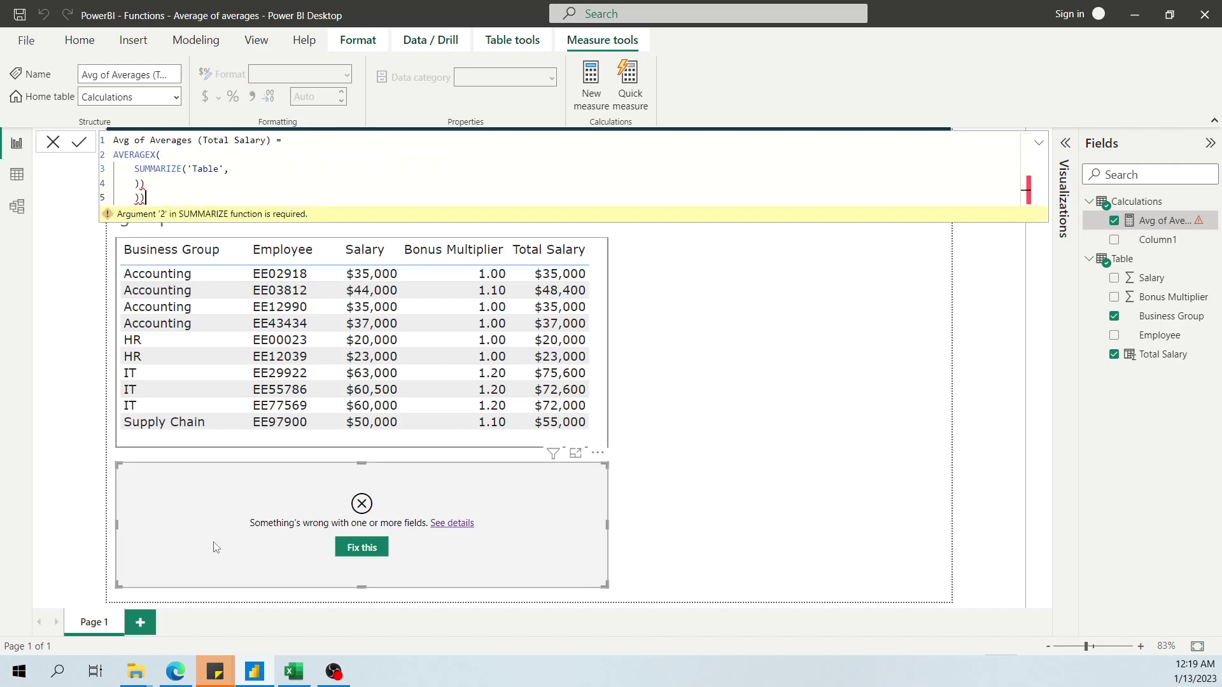
# Duplicate the summary table visual and remove Avg of Averages from the copy
pyautogui.click(685, 480)
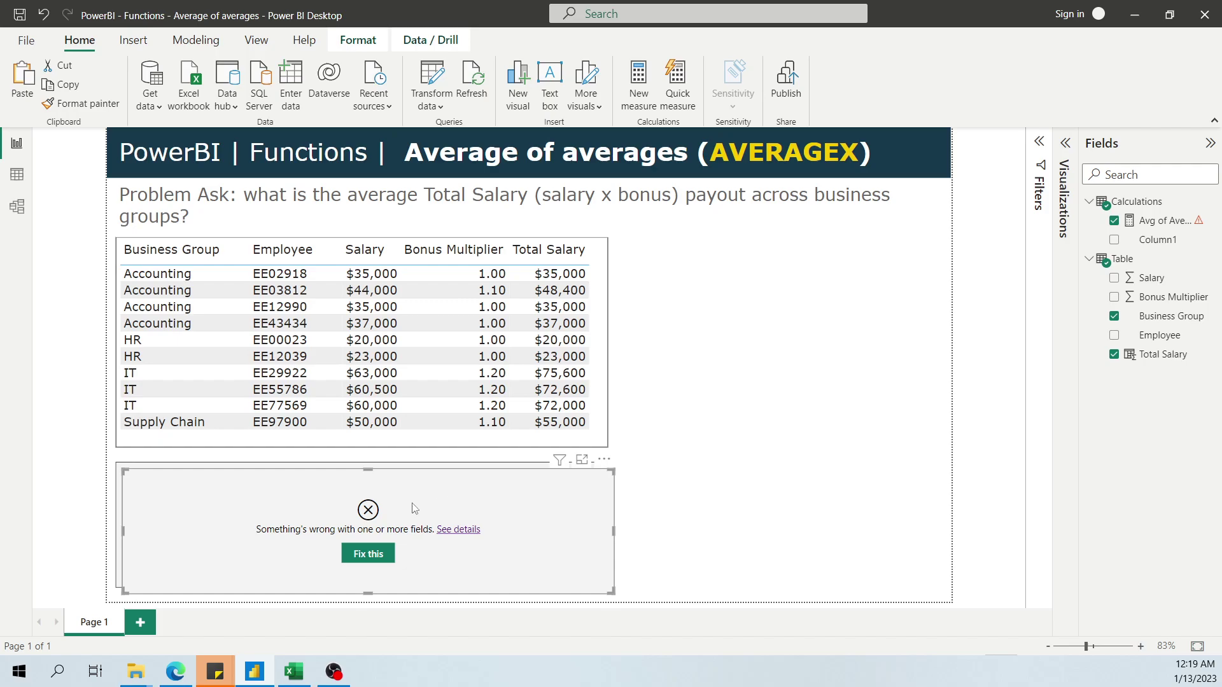
pyautogui.hotkey('ctrl', 'c')
pyautogui.hotkey('ctrl', 'v')
pyautogui.click(1066, 148)
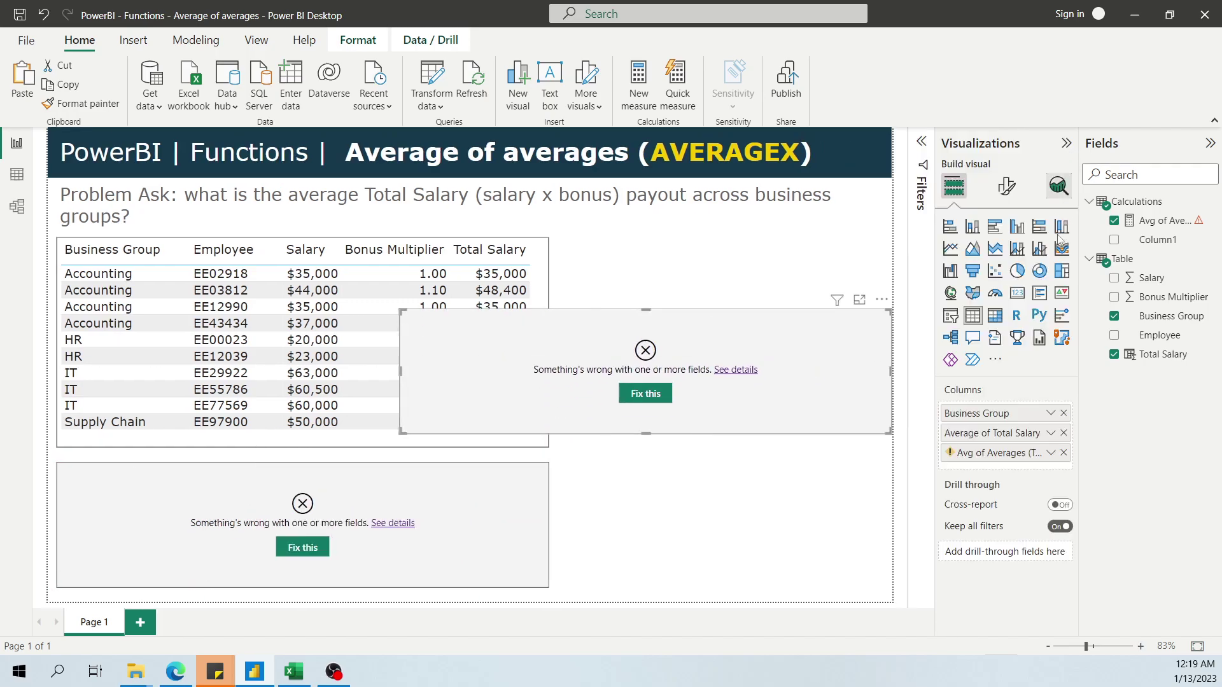
pyautogui.click(1064, 434)
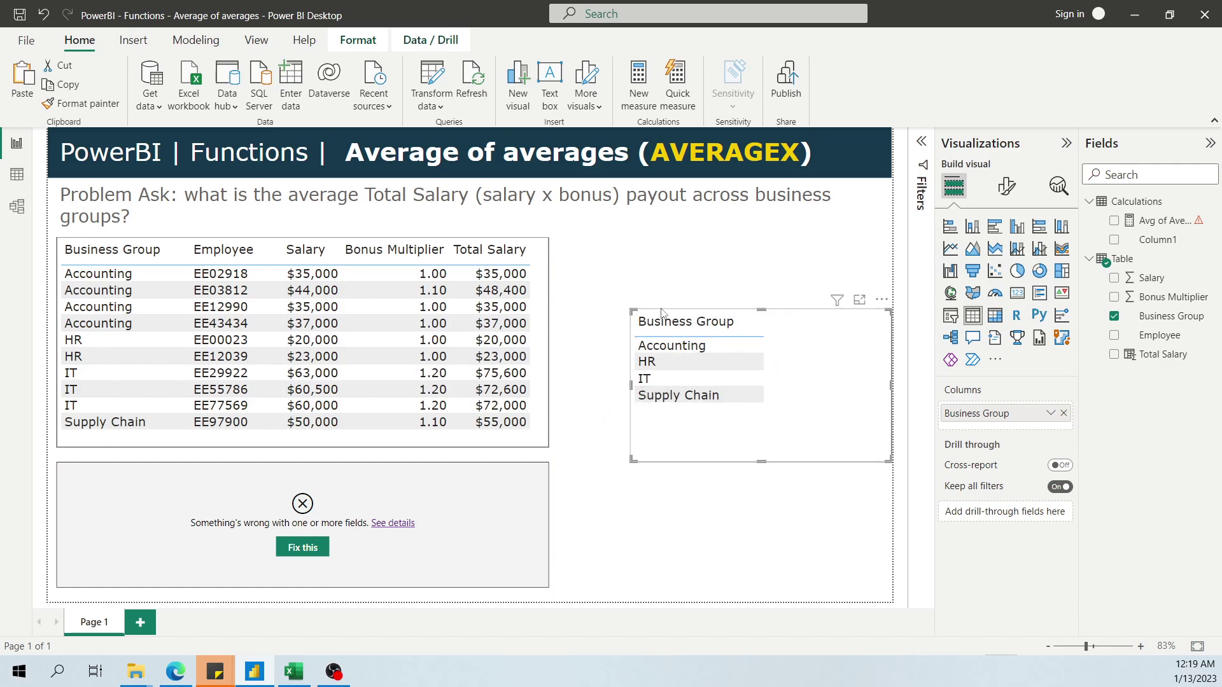
# Edit SUMMARIZE to group by 'Table'[Business Group], removing stray closing parentheses
pyautogui.click(1164, 221)
pyautogui.moveTo(258, 171); pyautogui.dragTo(331, 242)
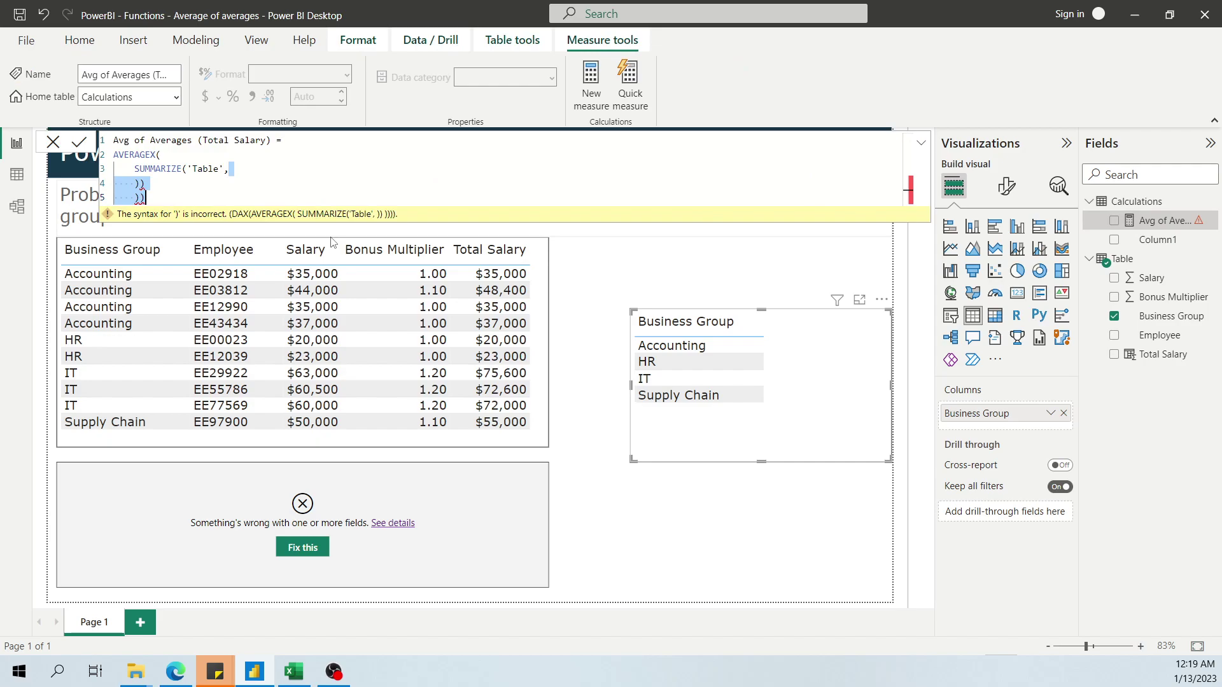
pyautogui.press('Delete')
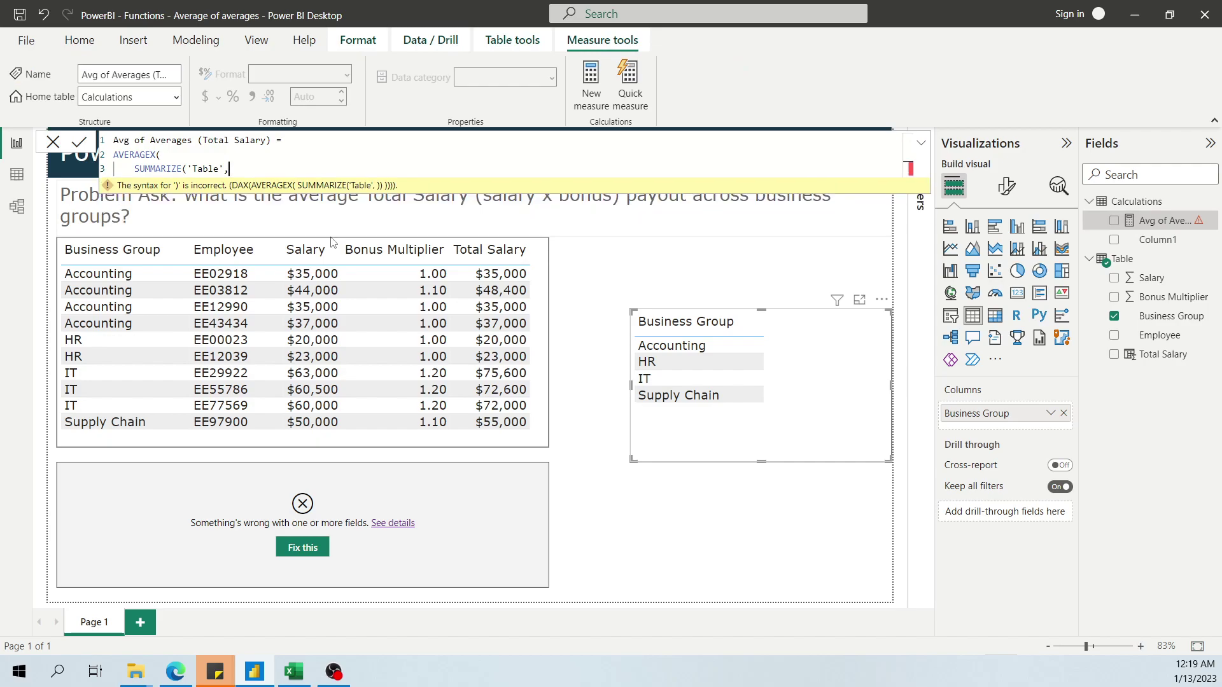
pyautogui.click(189, 169)
pyautogui.hotkey('shift', 'Return')
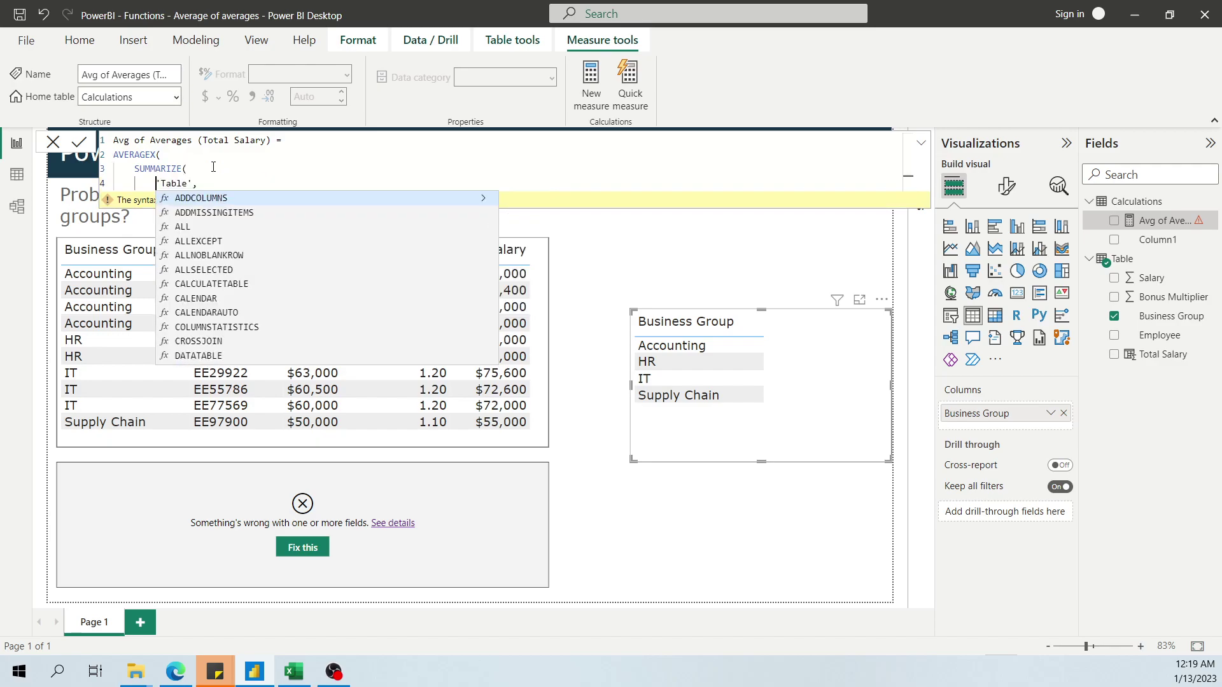
pyautogui.press('Escape')
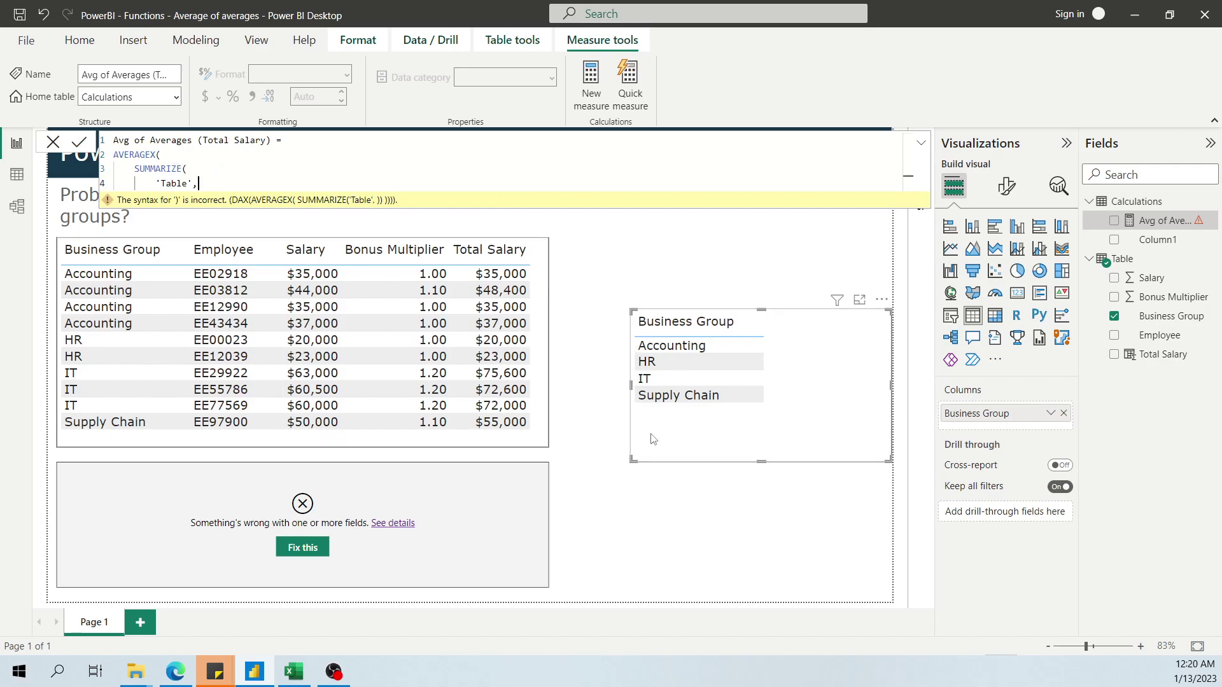
pyautogui.hotkey('shift', 'Return')
pyautogui.write("'Table'[Business Group],")
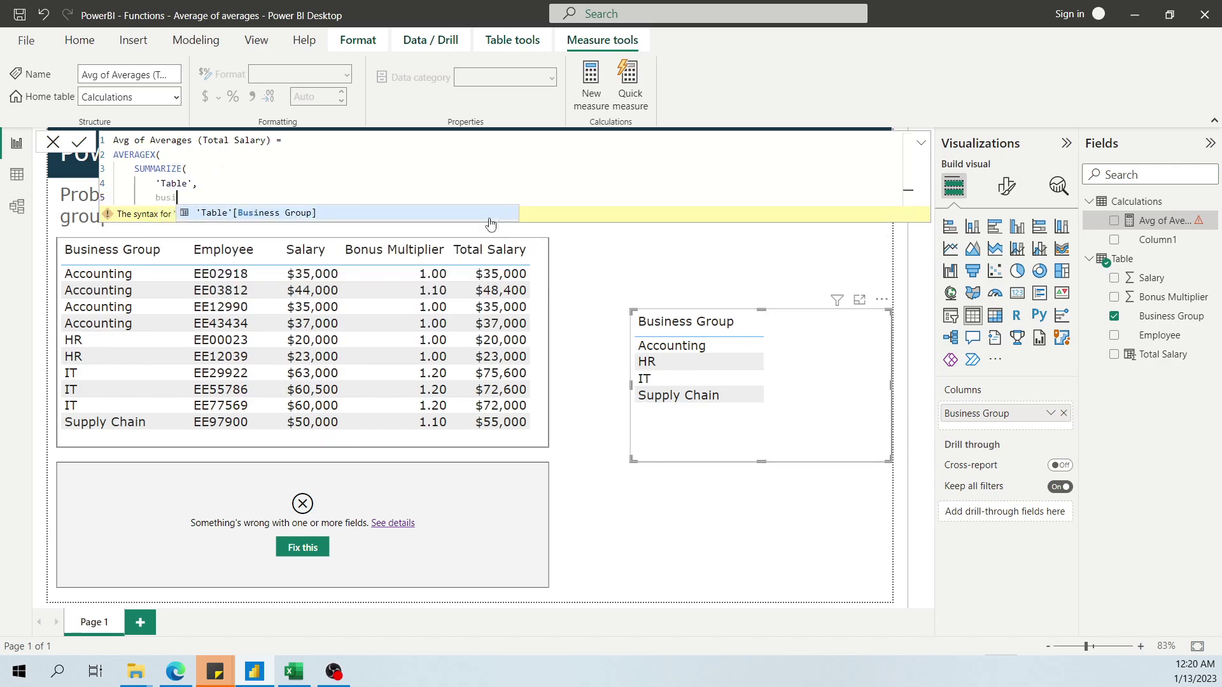
pyautogui.hotkey('shift', 'Return')
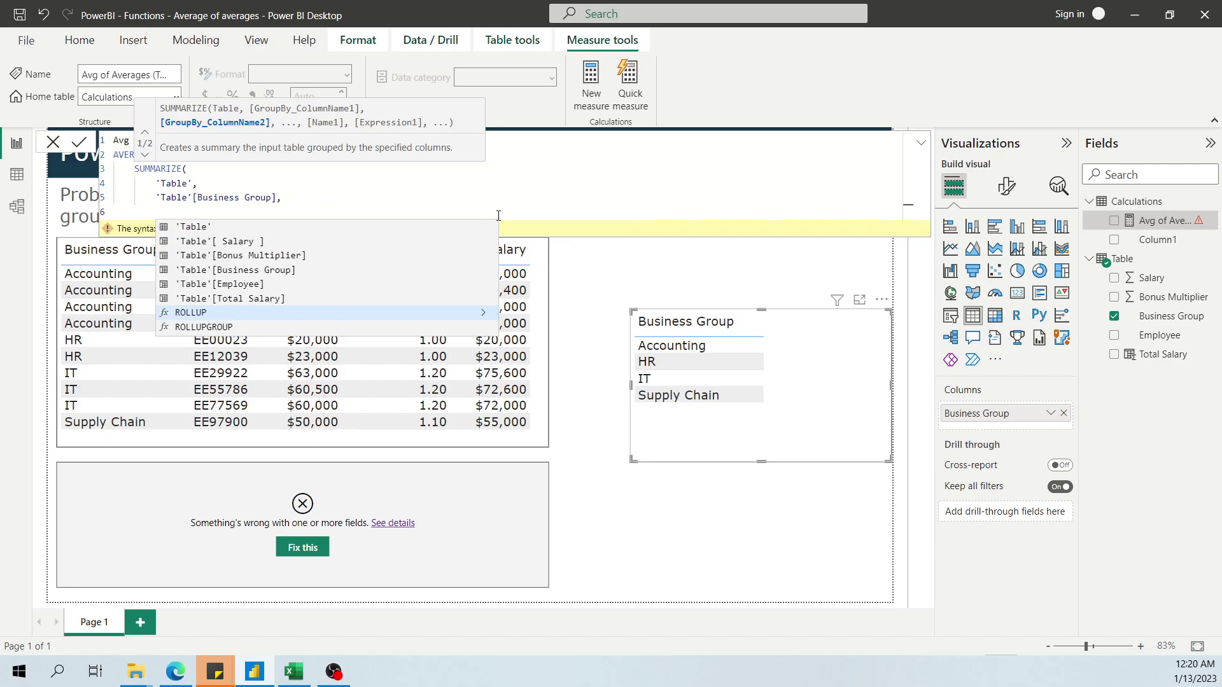
pyautogui.press('Escape')
# Remove Avg of Averages from the original summary table and reopen its formula
pyautogui.click(533, 486)
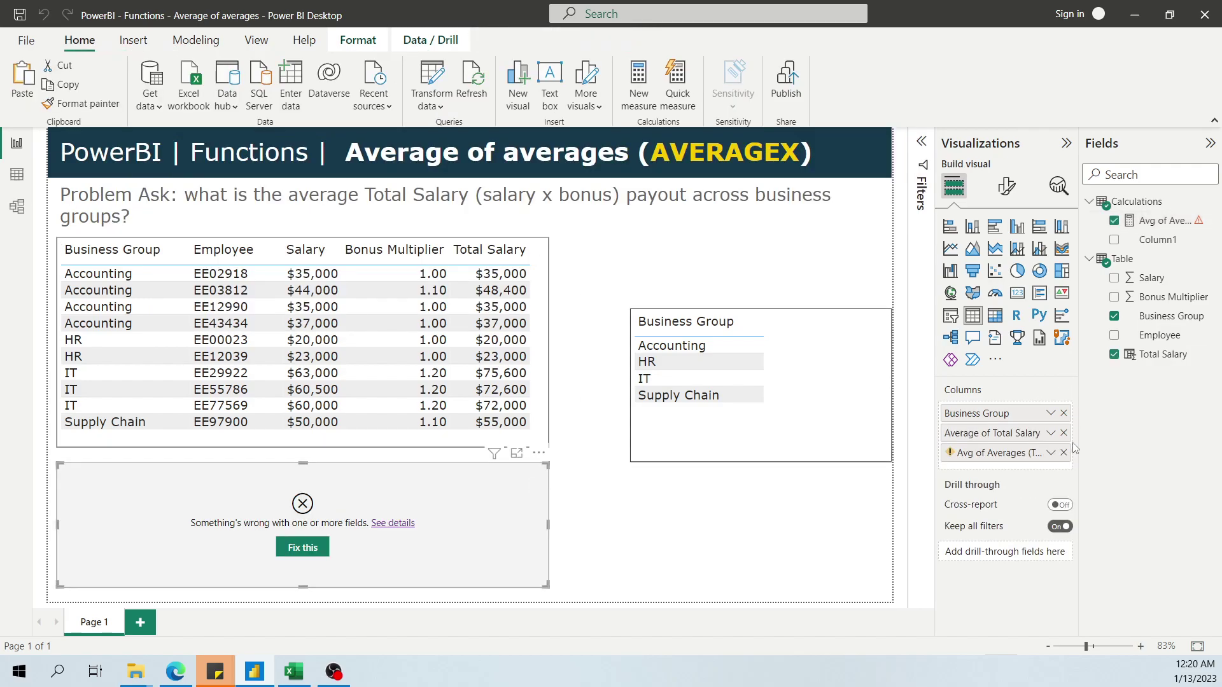
pyautogui.click(1064, 453)
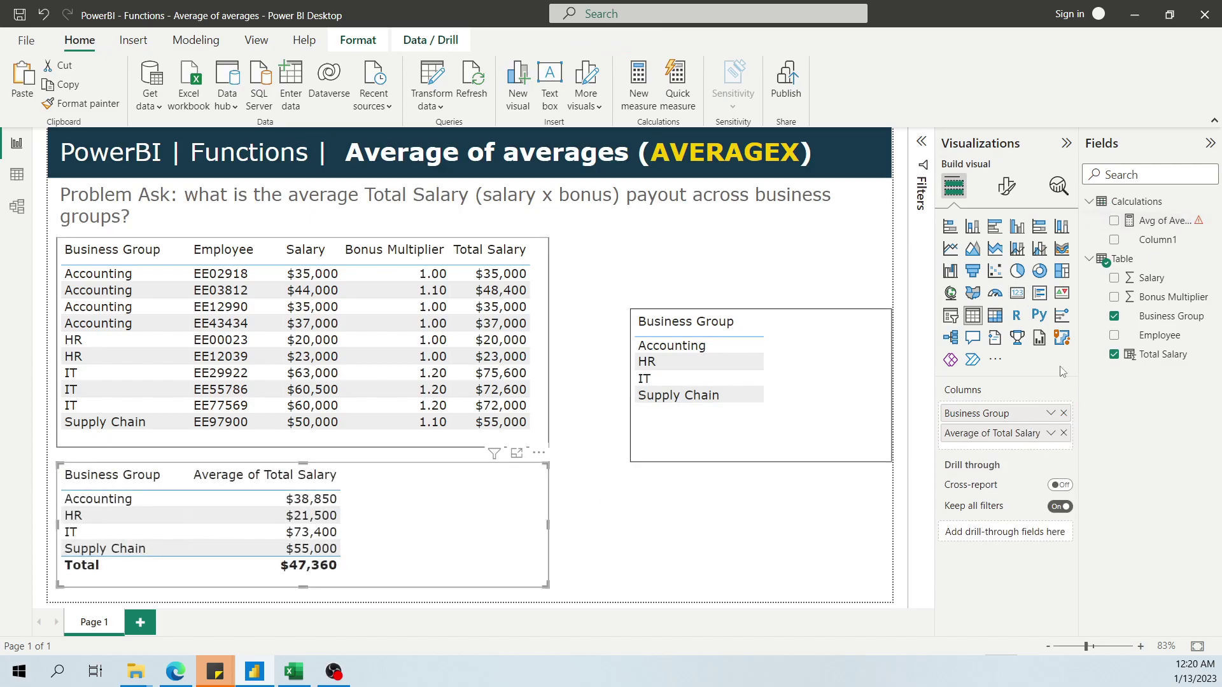
pyautogui.click(1164, 220)
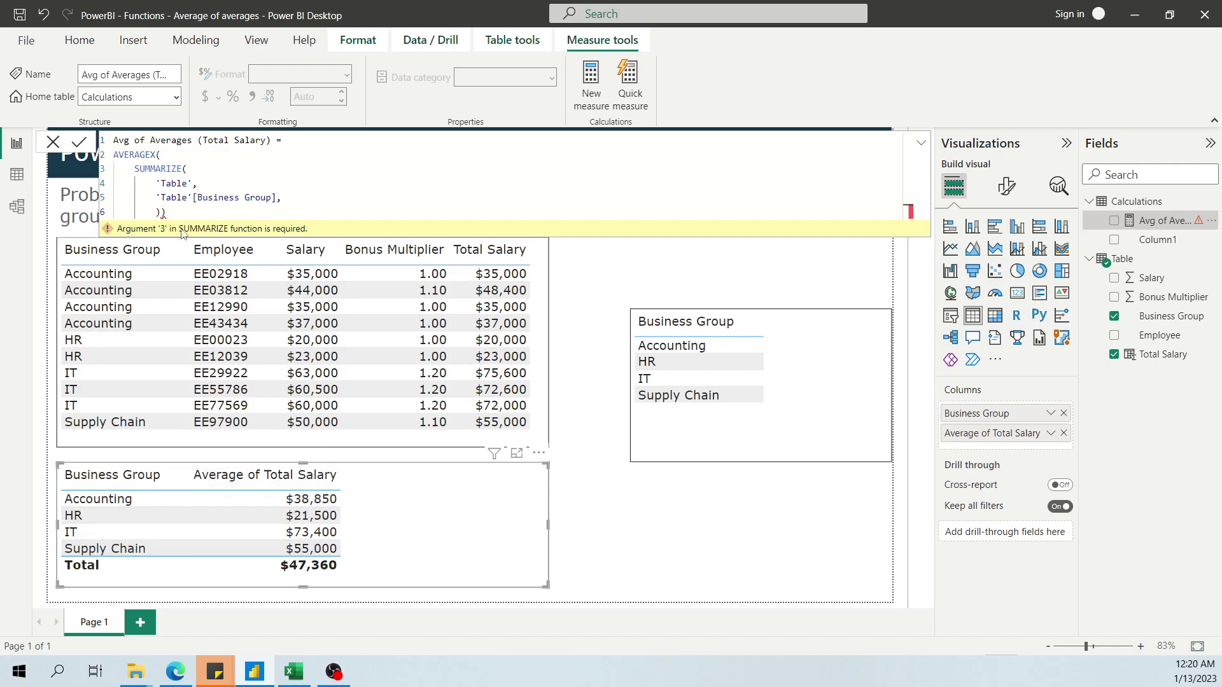
# Add "Avg Salaries", AVERAGE('Table'[Total Salary]) as a new SUMMARIZE line and close parentheses
pyautogui.click(303, 200)
pyautogui.hotkey('shift', 'Return')
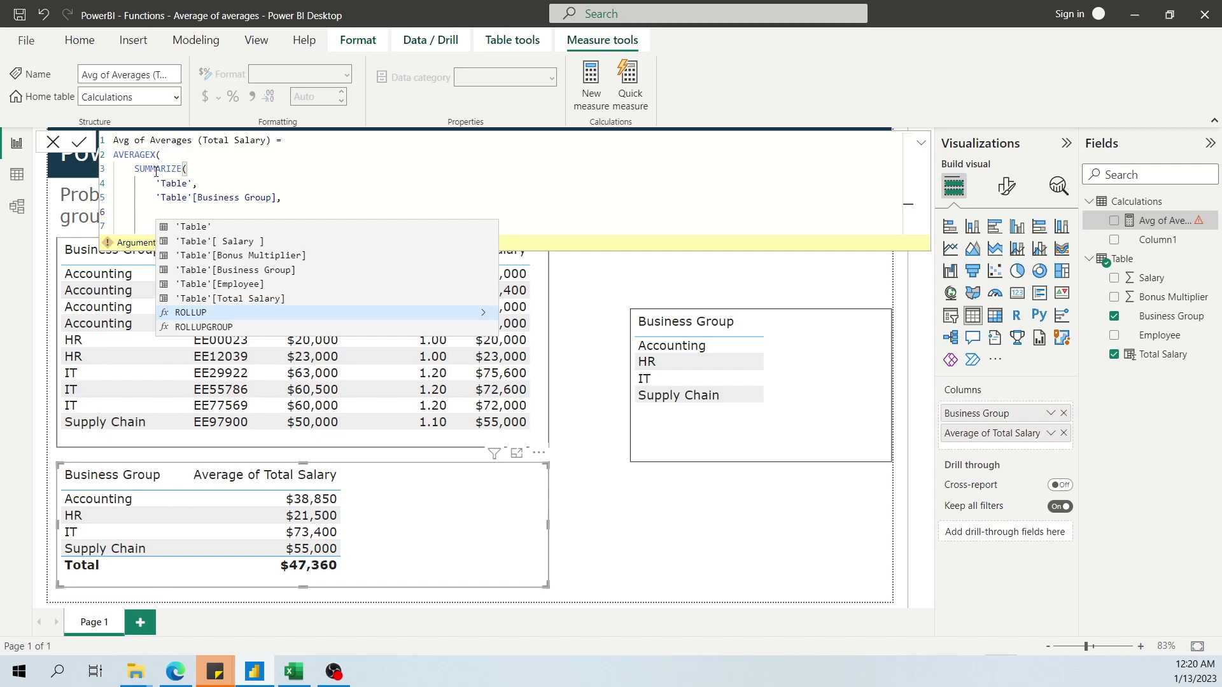
pyautogui.write('"')
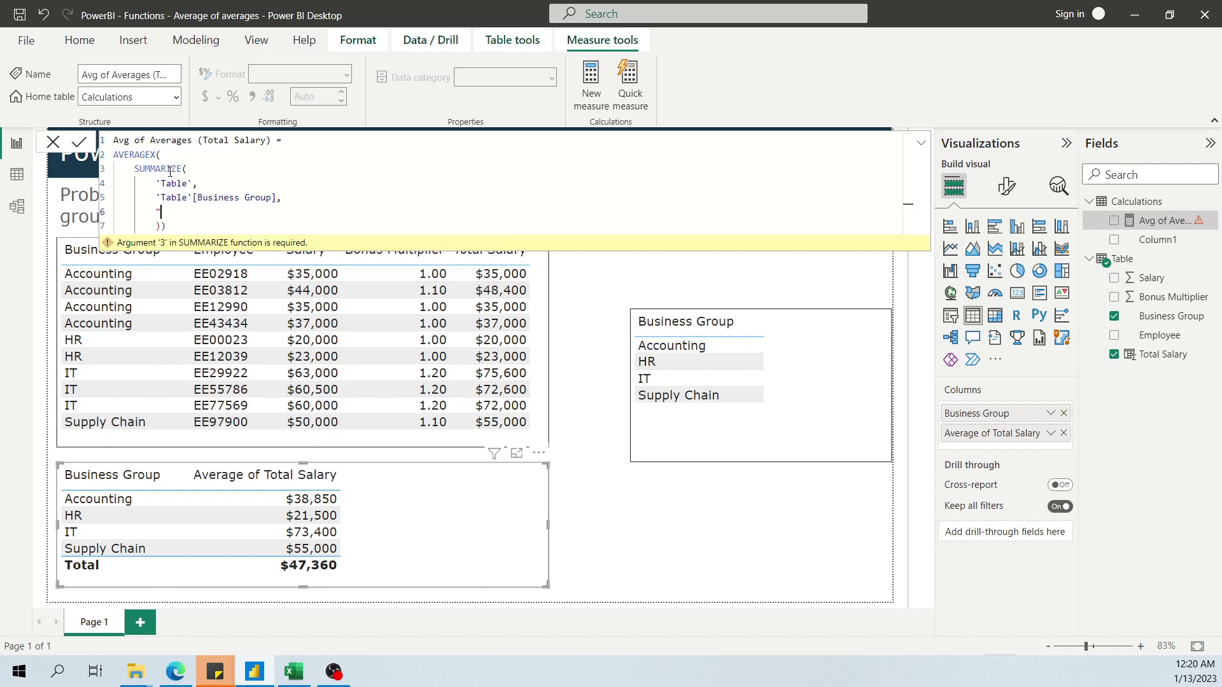
pyautogui.write('Avg Salaries", AVERAGE(')
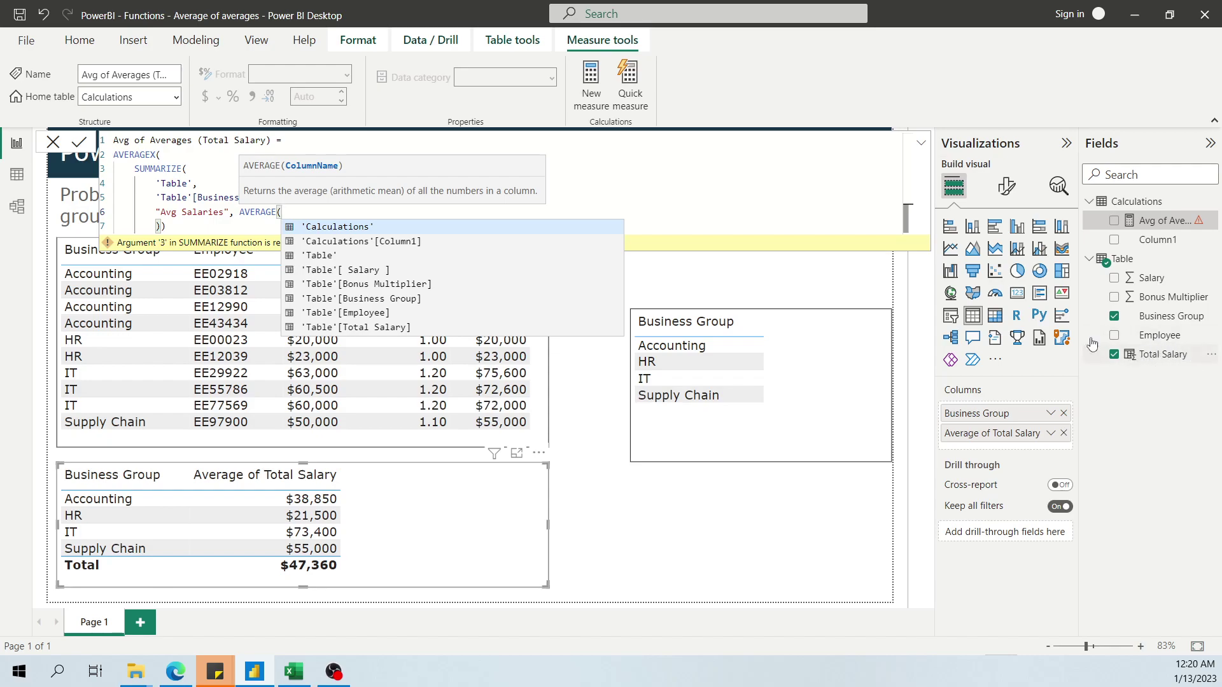
pyautogui.write('total')
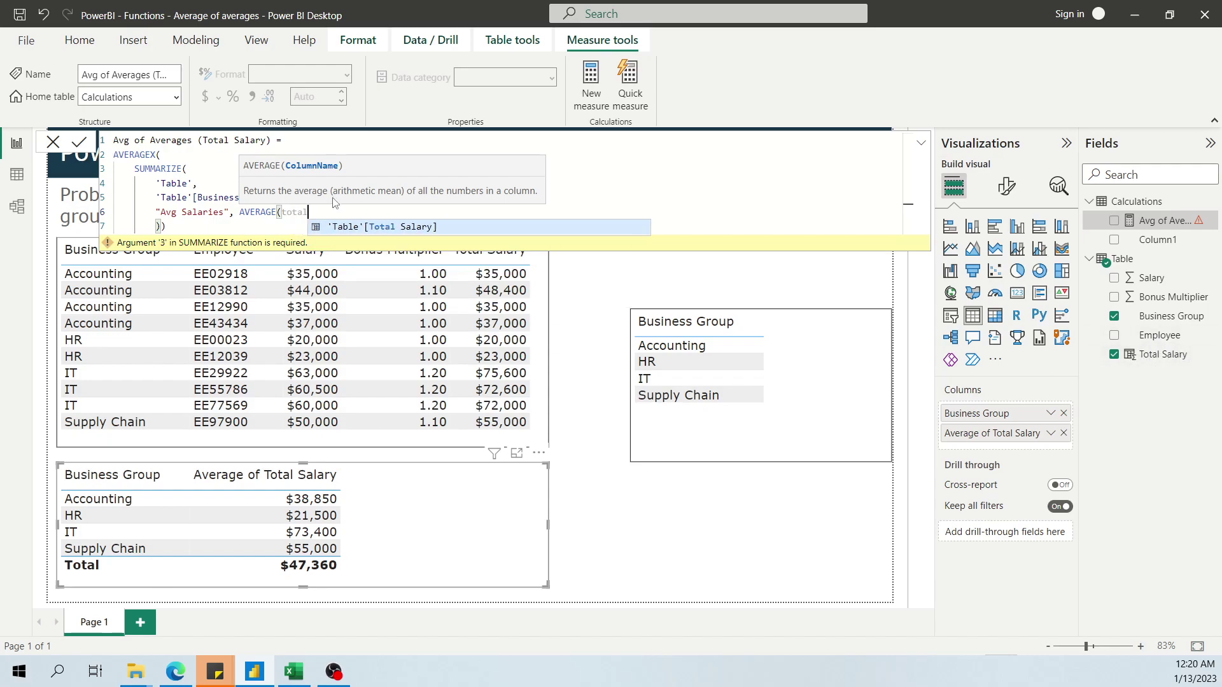
pyautogui.press('Tab')
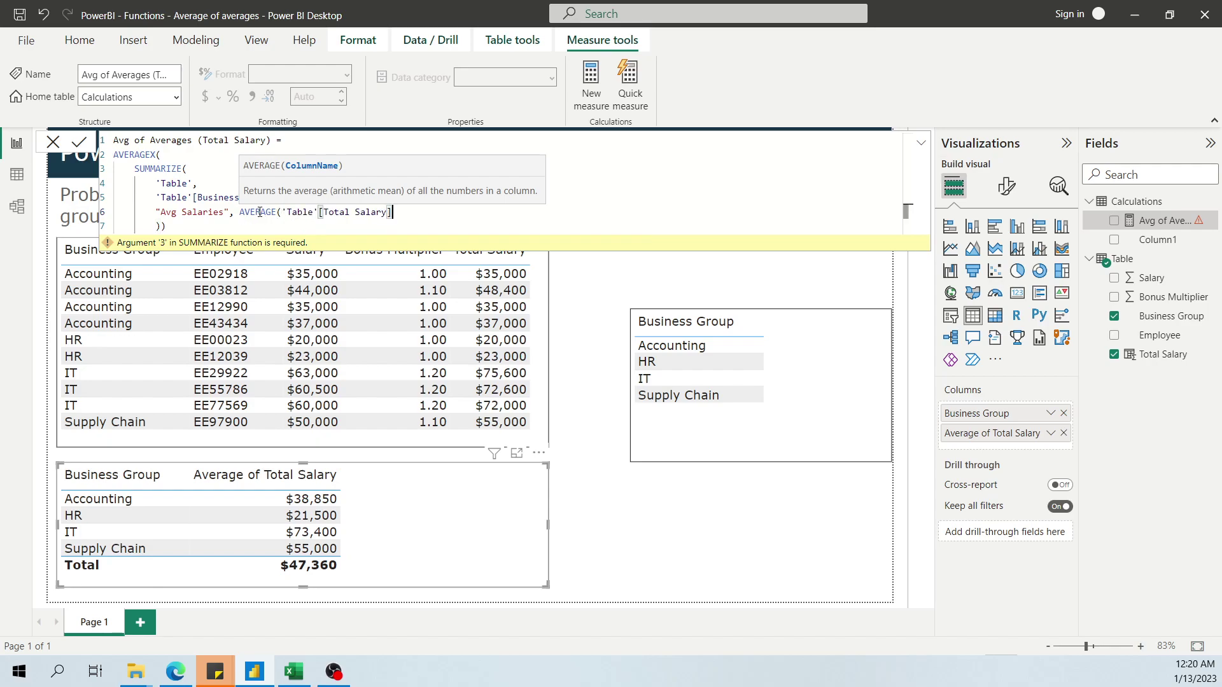
pyautogui.write(')')
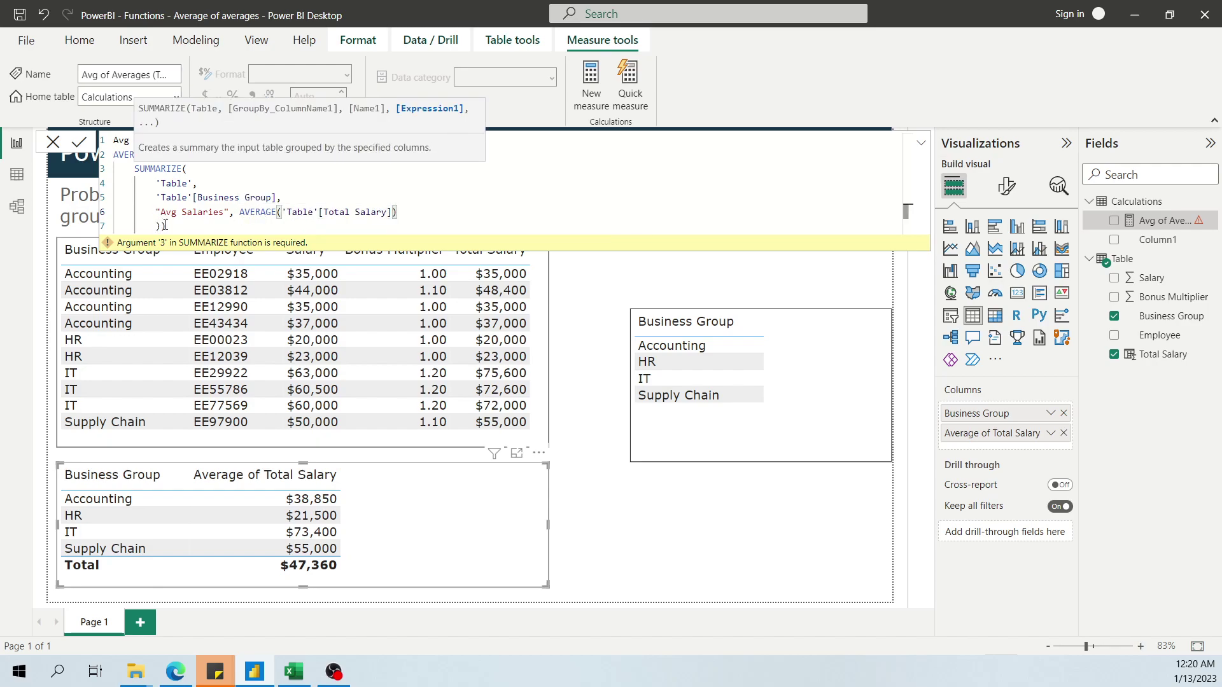
pyautogui.write(')')
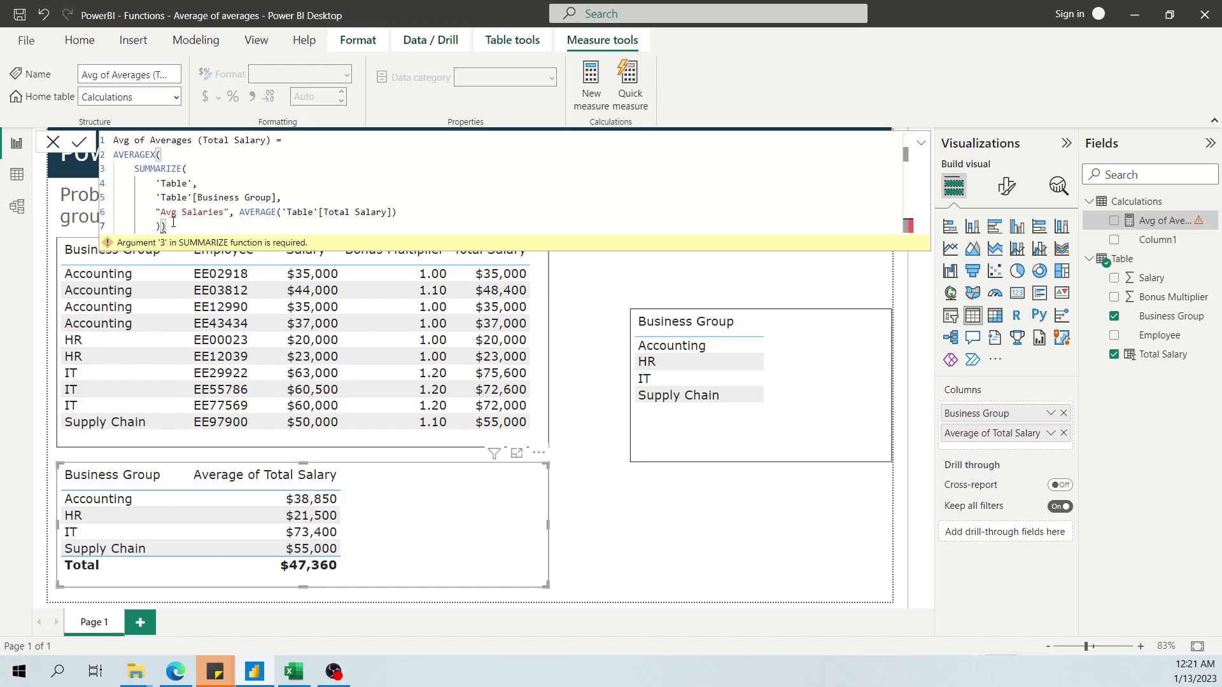
# Give AVERAGEX the expression [Avg Salaries] after SUMMARIZE, close it, and commit the measure
pyautogui.press('BackSpace')
pyautogui.click(147, 156)
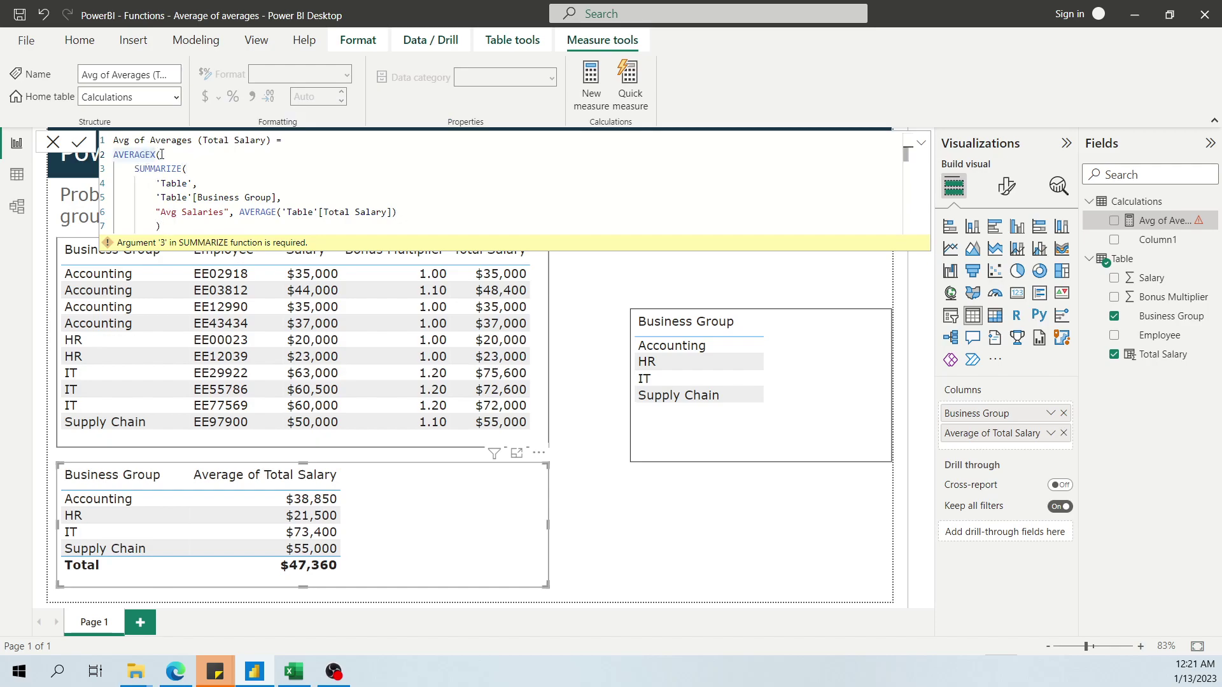
pyautogui.click(161, 154)
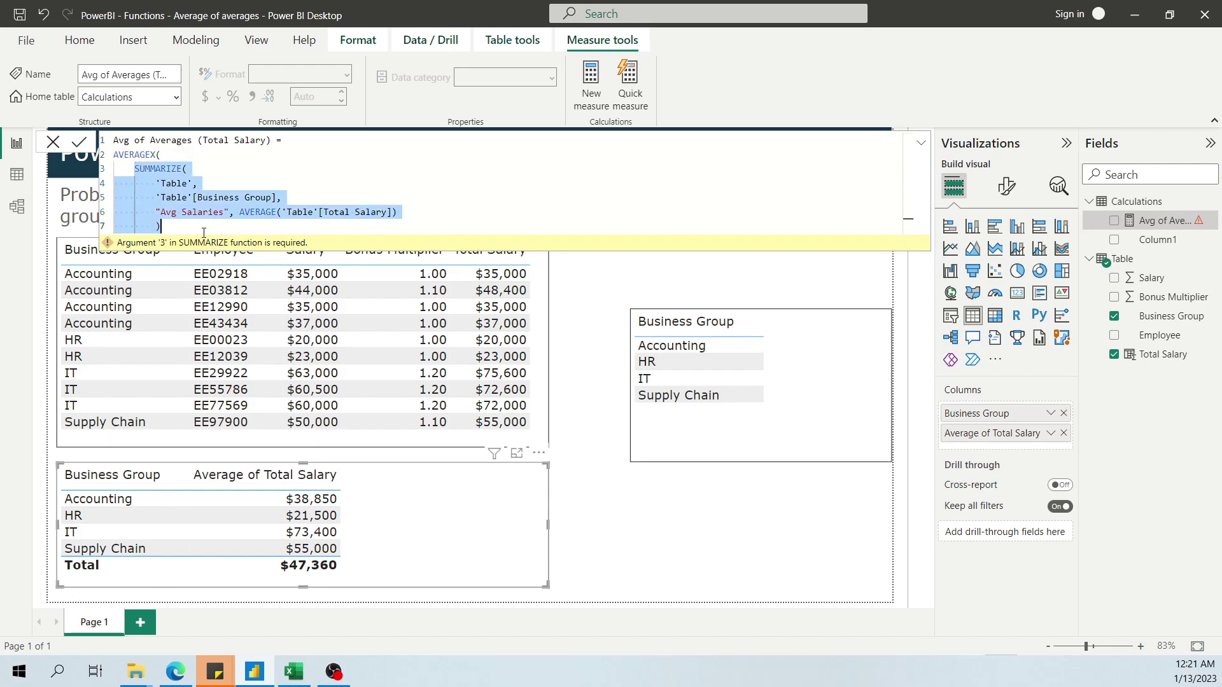
pyautogui.click(187, 224)
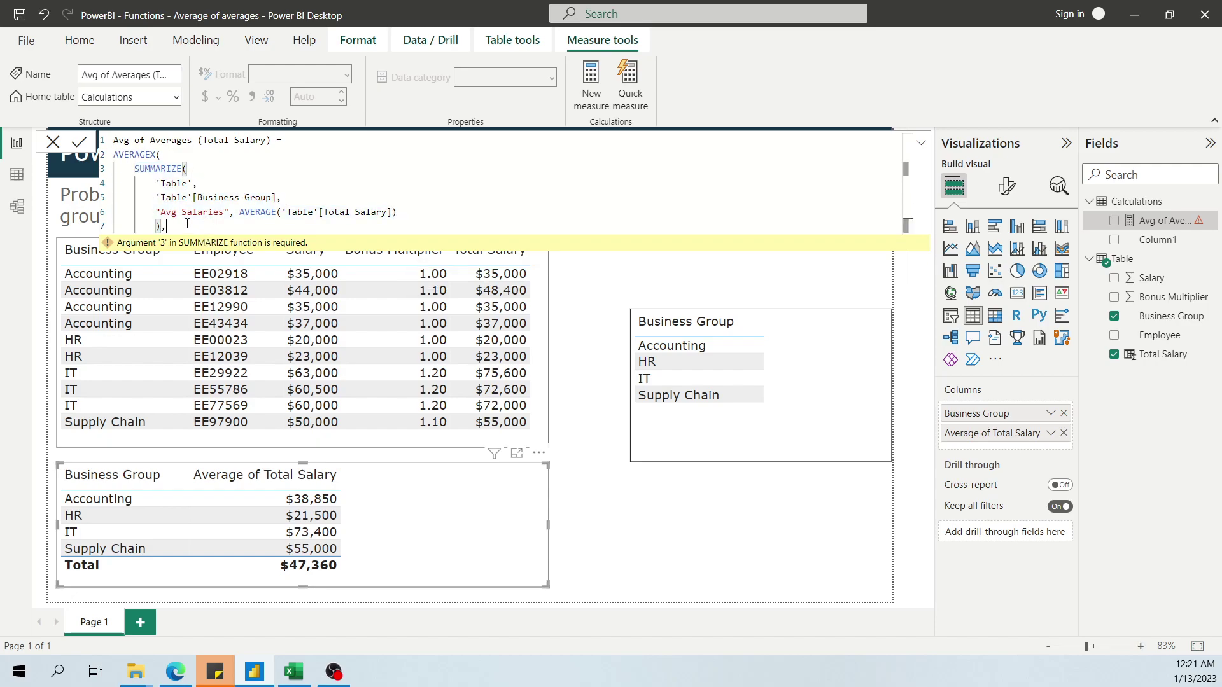
pyautogui.write(',')
pyautogui.hotkey('shift', 'Return')
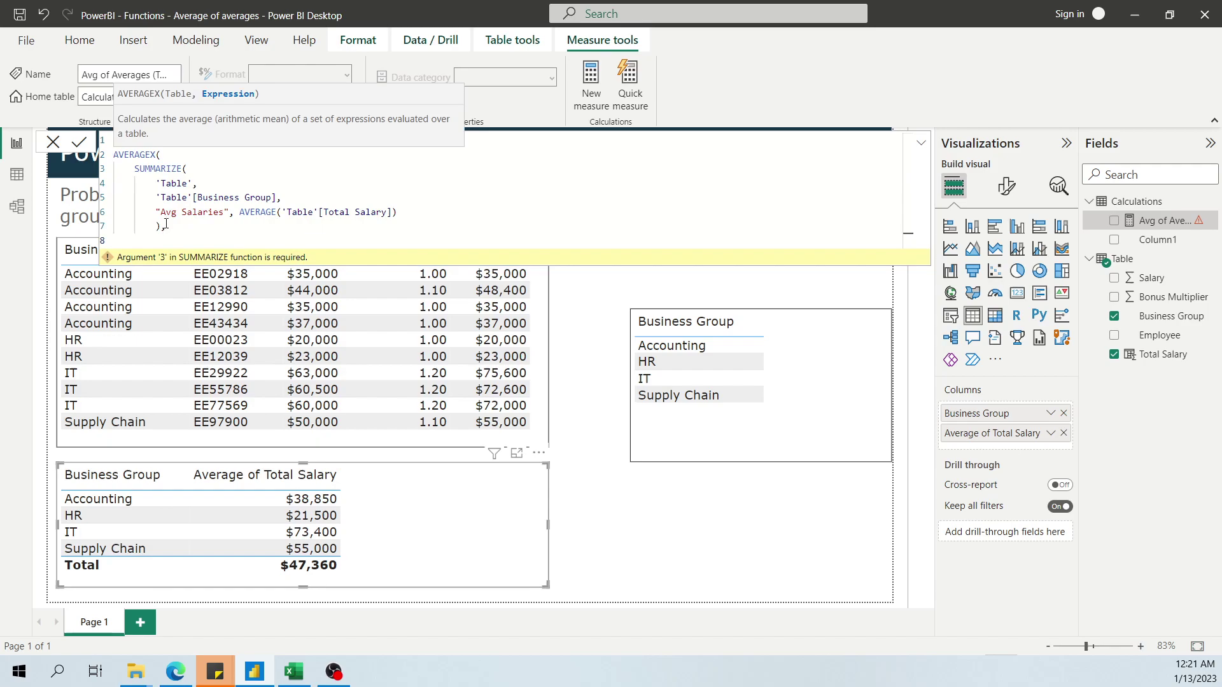
pyautogui.write('[avg')
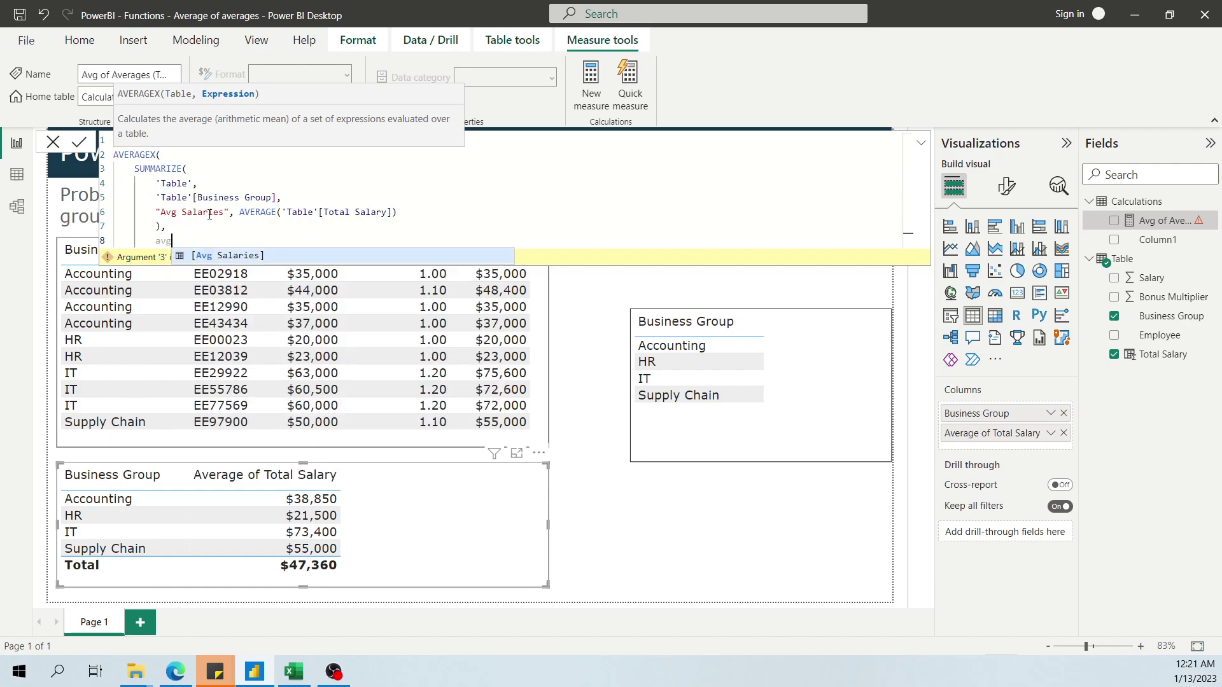
pyautogui.press('Tab')
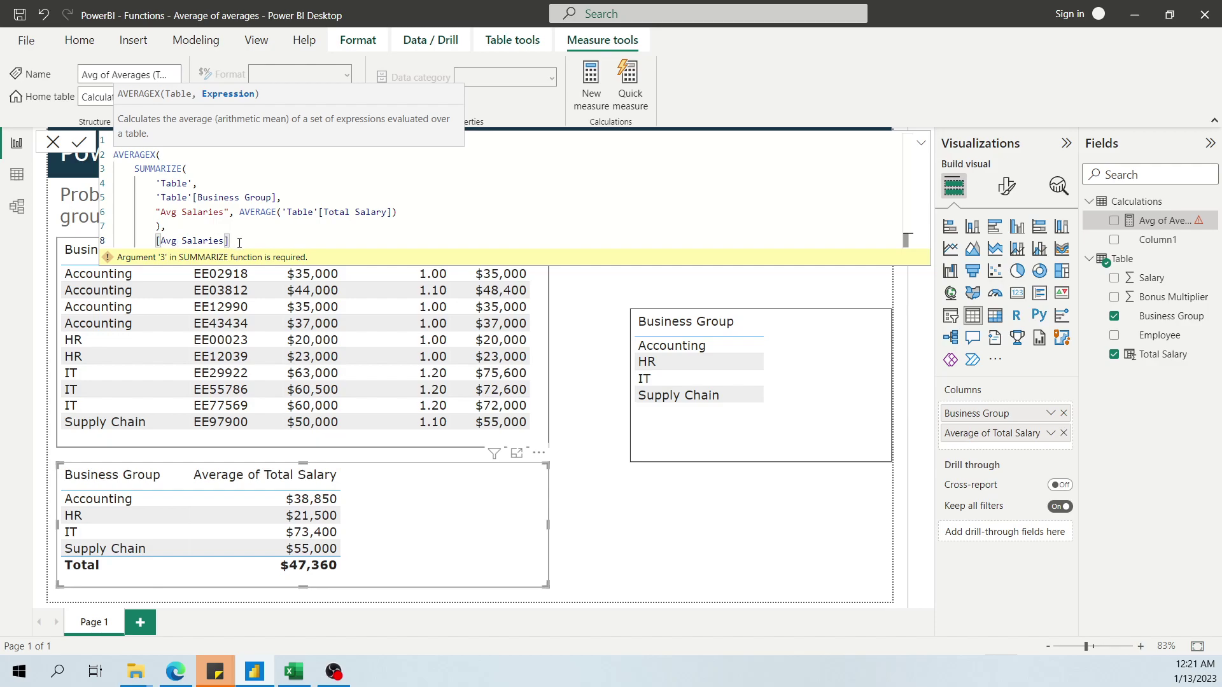
pyautogui.hotkey('shift', 'Return')
pyautogui.write(')')
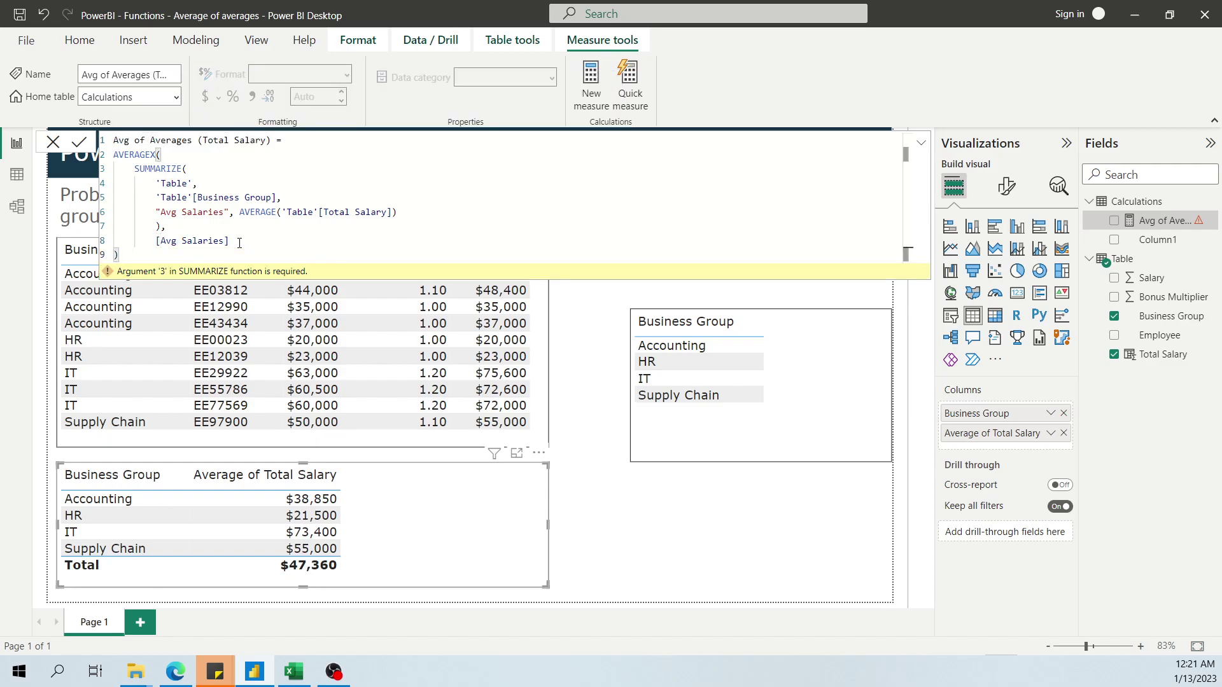
pyautogui.press('Return')
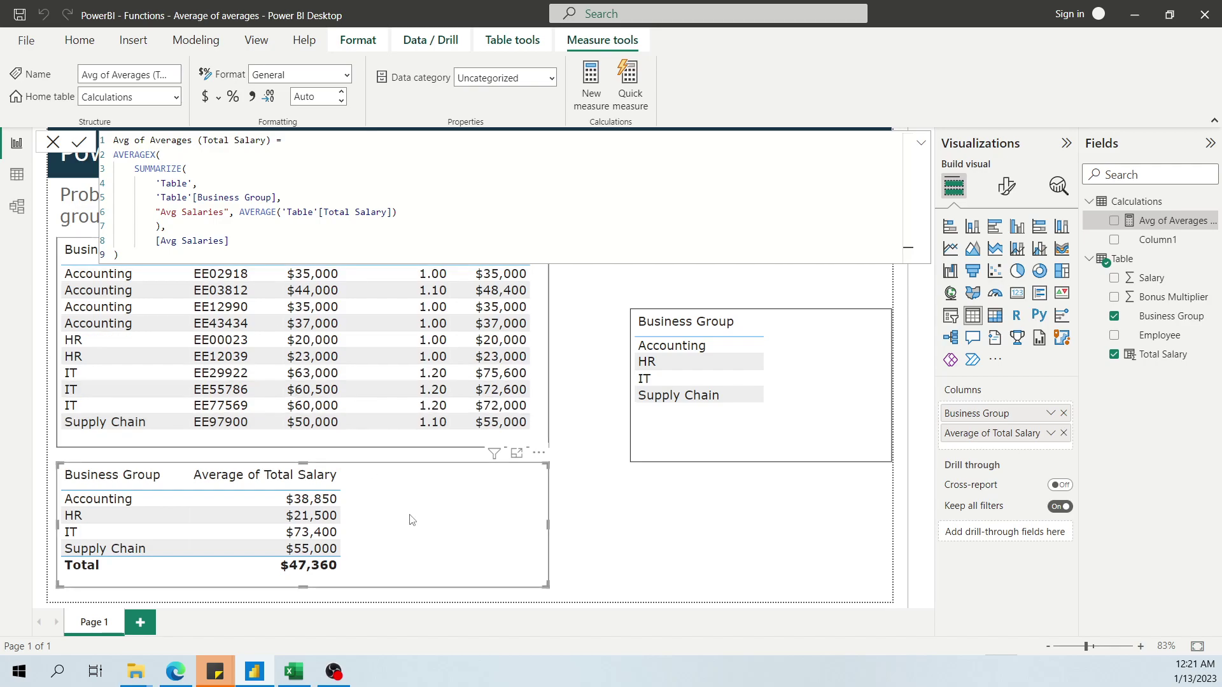
# Add Avg of Averages to the lower table as whole-dollar currency, then compare $47,188 with Excel
pyautogui.click(1114, 220)
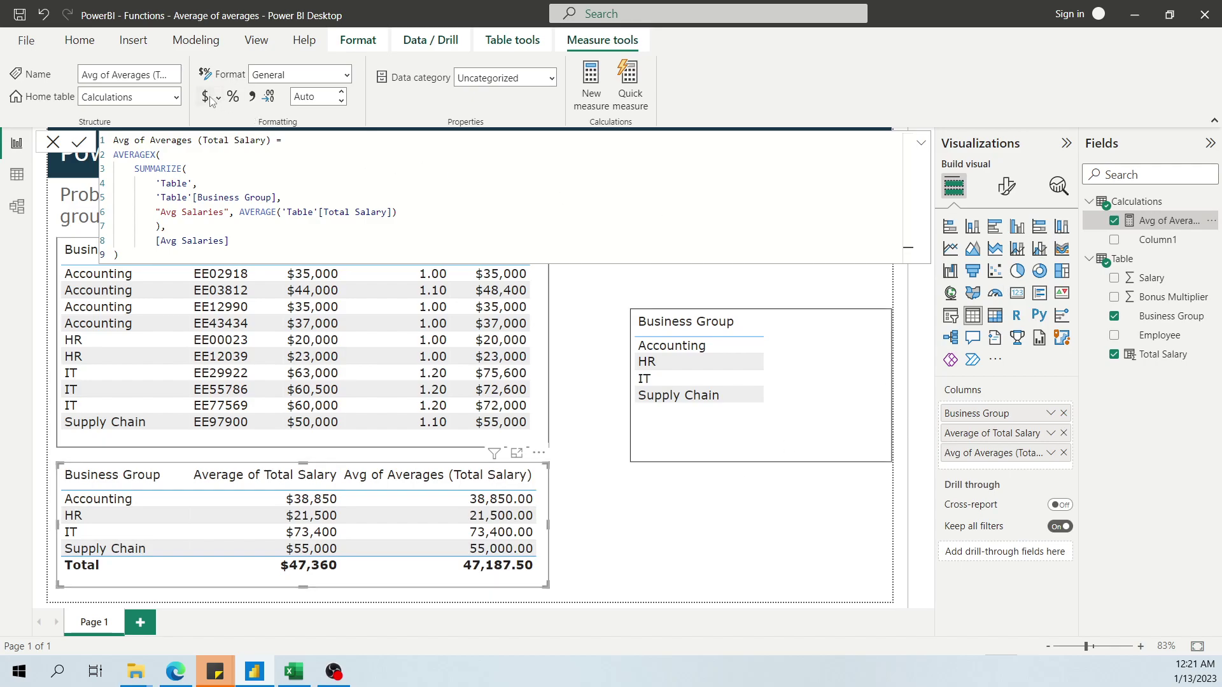
pyautogui.click(341, 101)
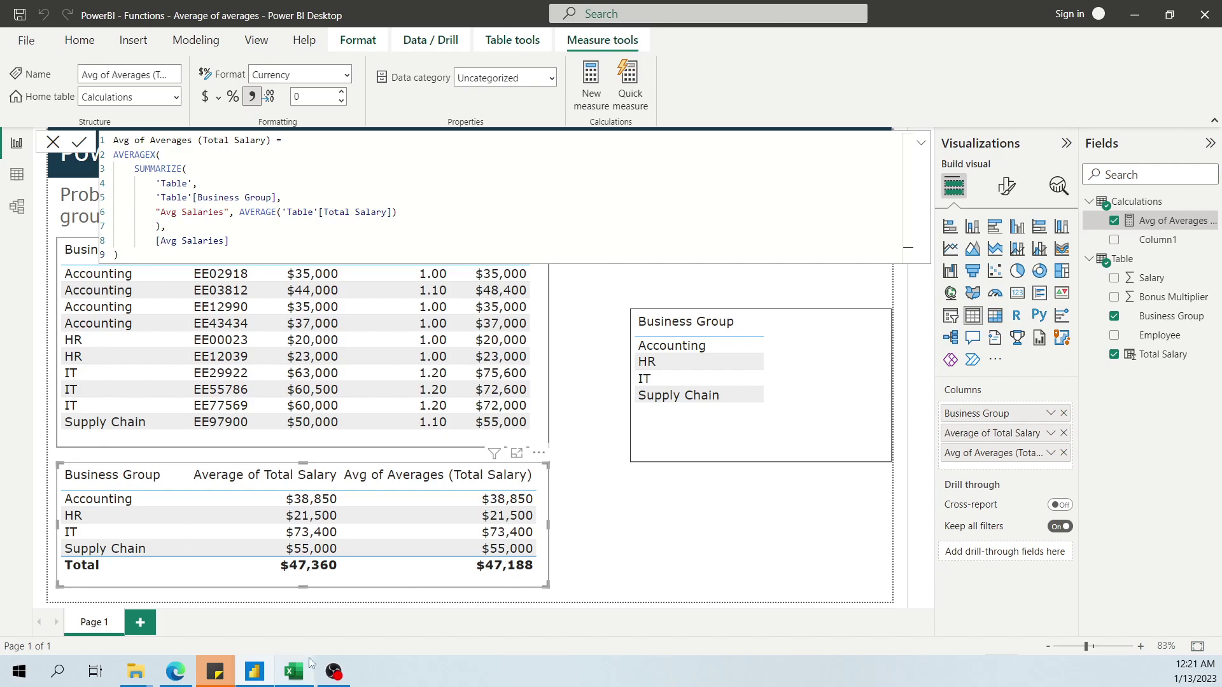
pyautogui.click(294, 672)
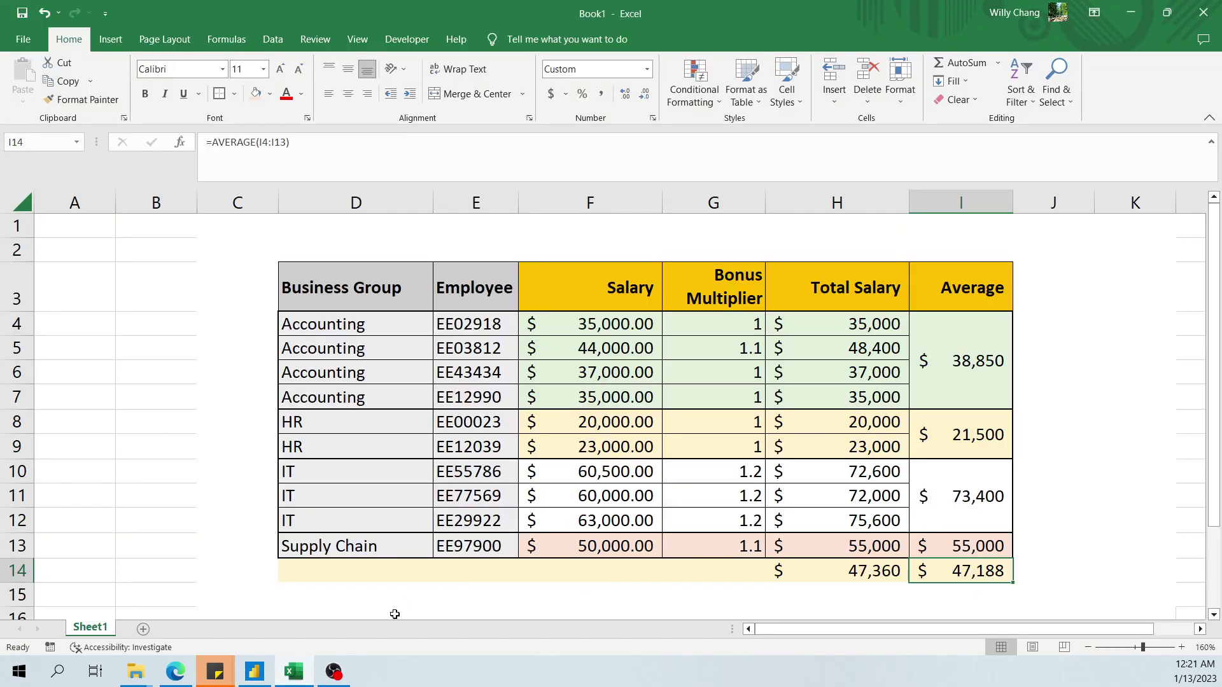
# Back in Power BI, nudge the Business Group table up and to the left
pyautogui.hotkey('alt', 'Tab')
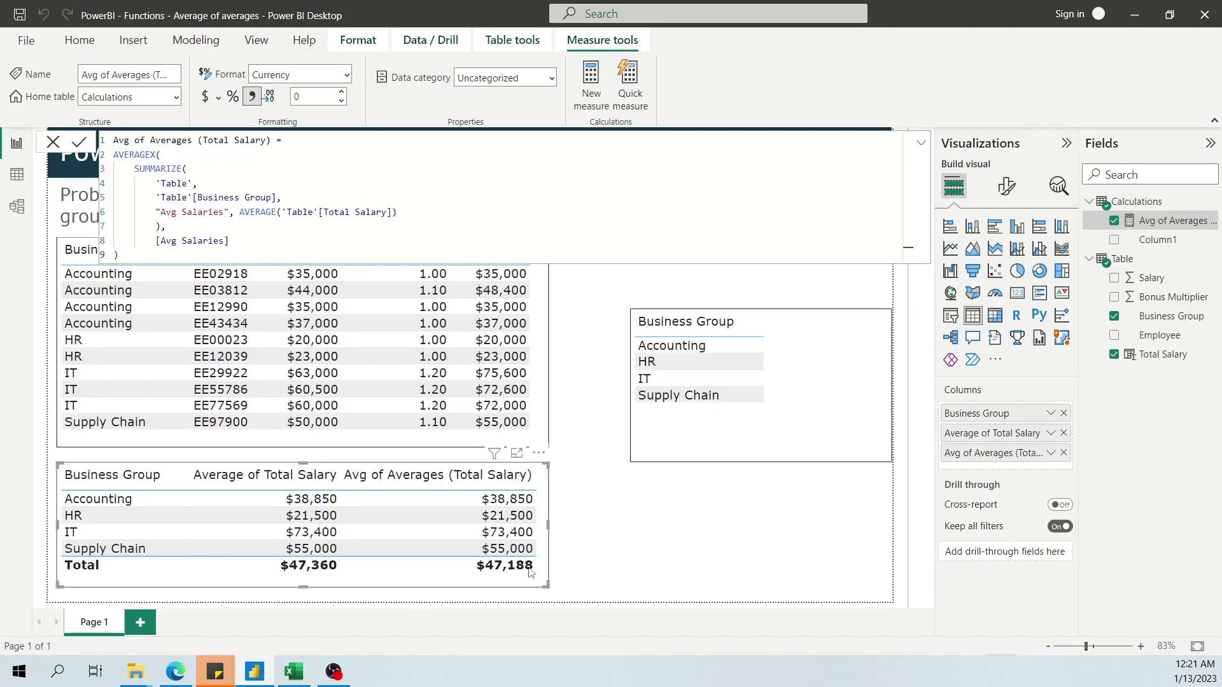
pyautogui.click(530, 571)
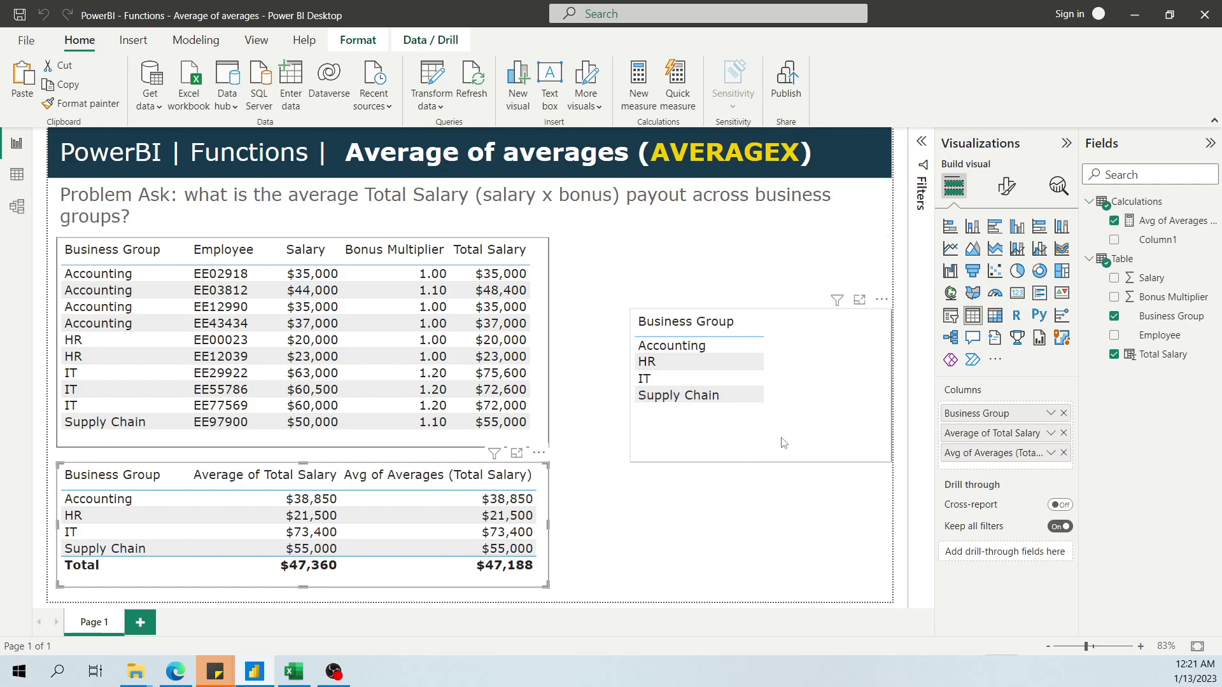
pyautogui.moveTo(776, 438); pyautogui.dragTo(737, 425)
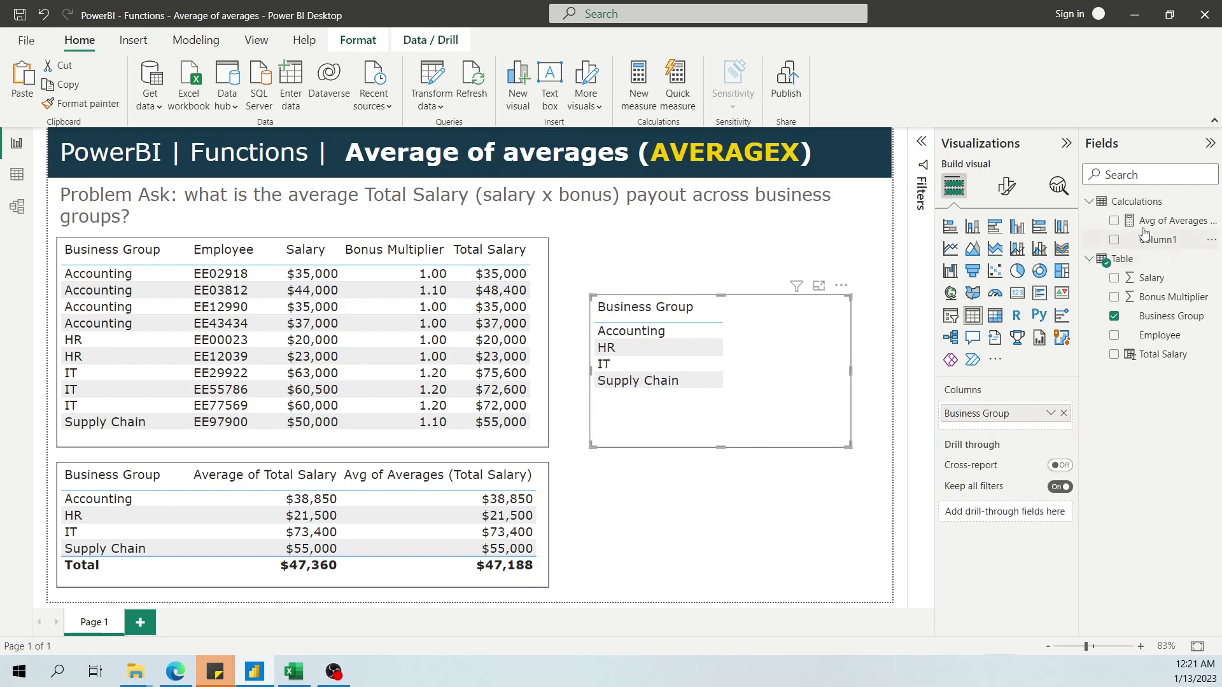
# Reopen the Avg of Averages measure's AVERAGEX-over-SUMMARIZE formula beside the lower table
pyautogui.click(1165, 221)
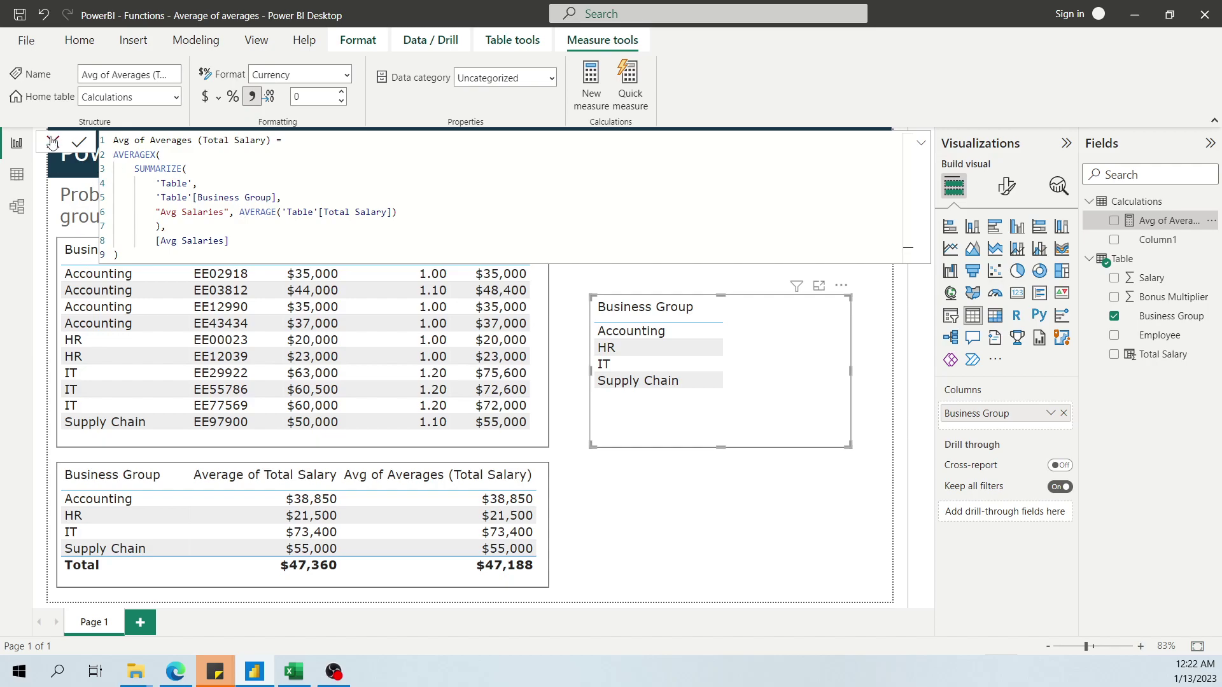
pyautogui.click(419, 208)
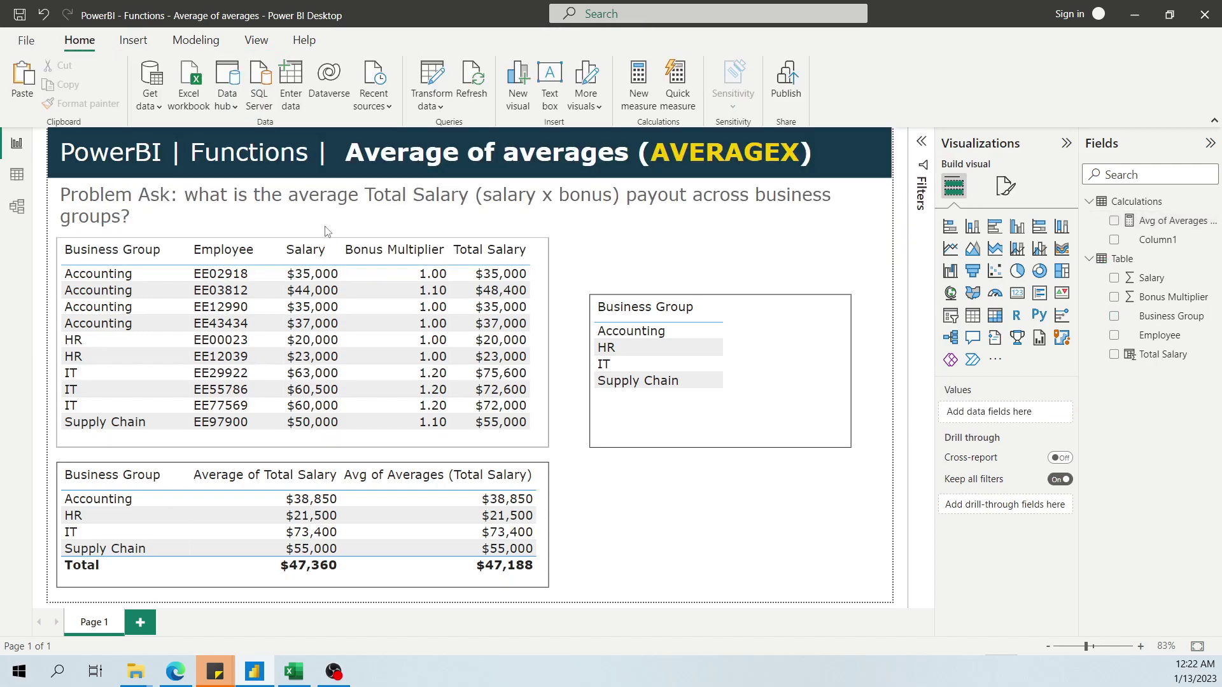
pyautogui.click(538, 576)
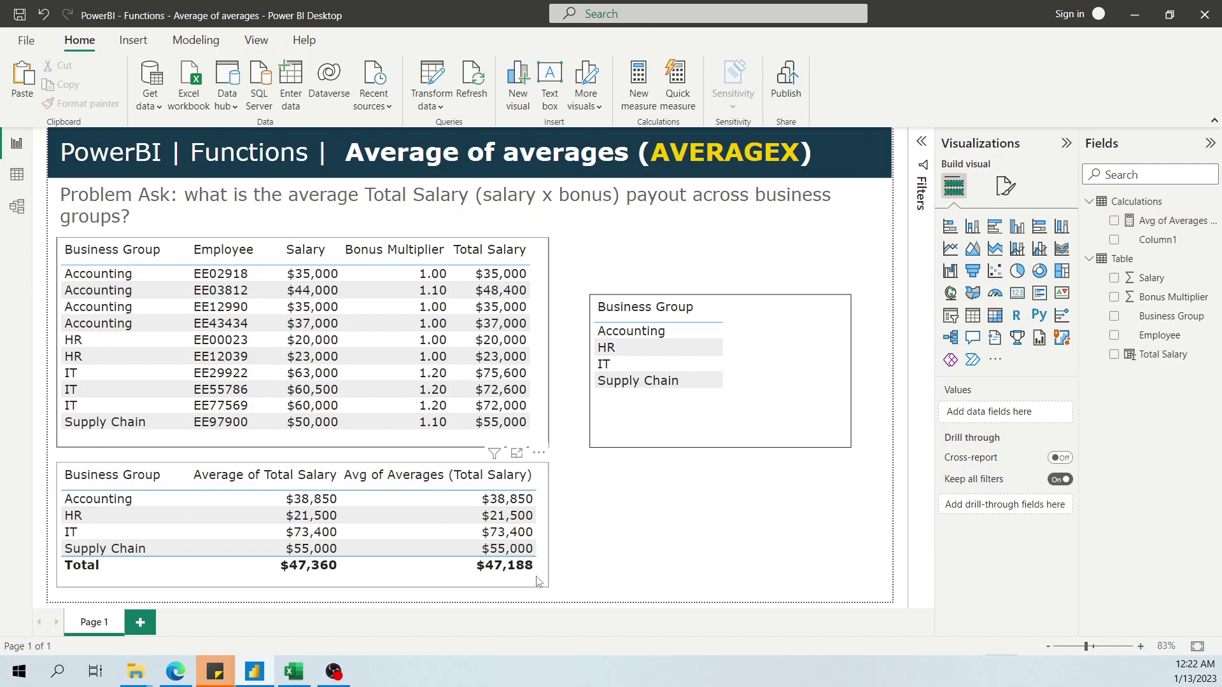
pyautogui.click(1150, 221)
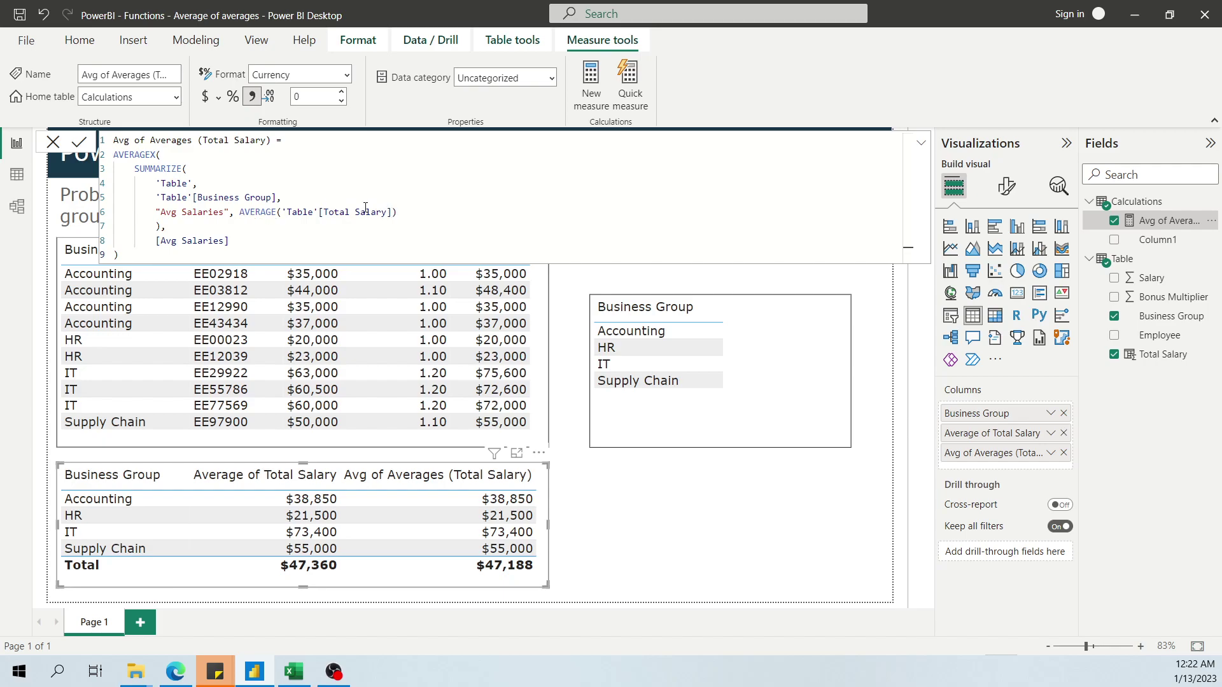
# Replace AVERAGE('Table'[Total Salary]) with AVERAGEX('Table', 'Table'[Salary]*'Table'[Bonus Multiplier]) in the Avg Salaries formula
pyautogui.moveTo(239, 214); pyautogui.dragTo(405, 213)
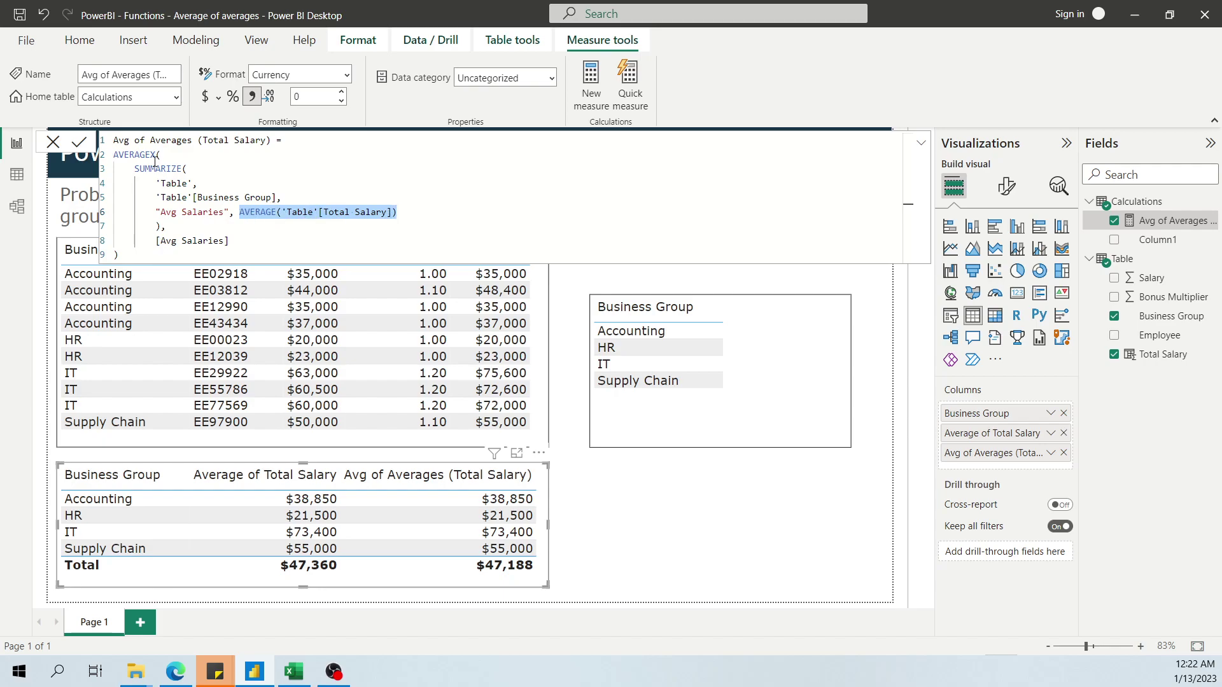
pyautogui.write('AVER')
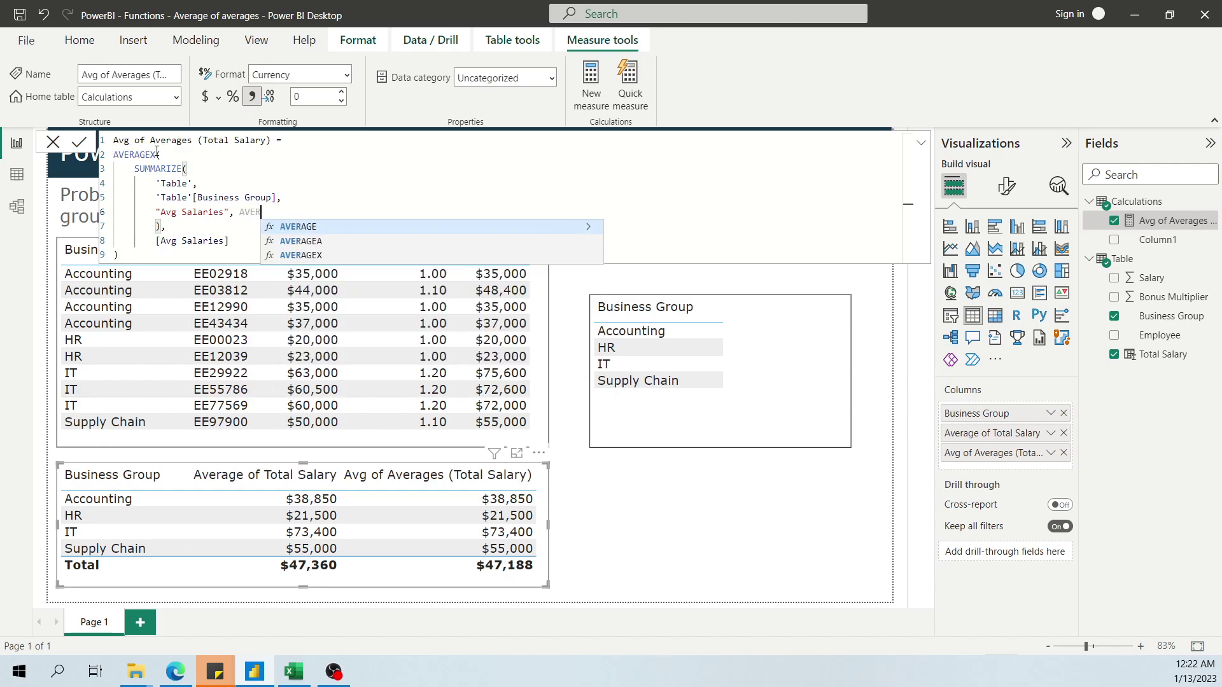
pyautogui.press('Down')
pyautogui.press('Down')
pyautogui.press('Tab')
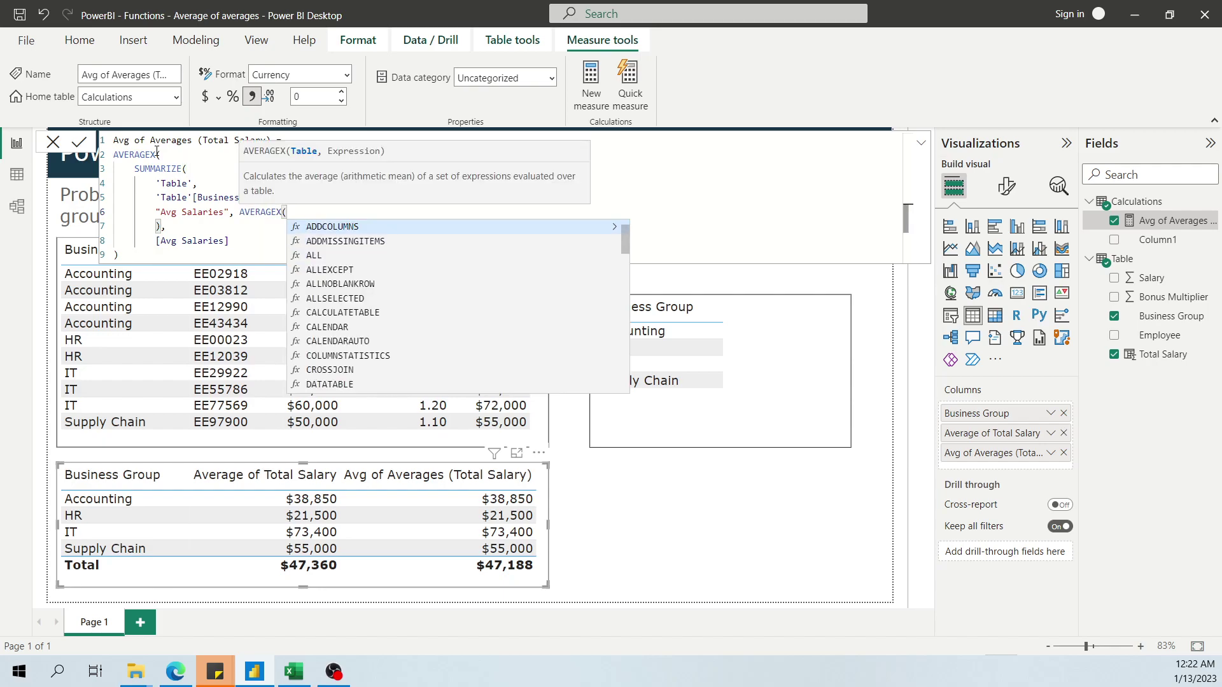
pyautogui.write('tabl')
pyautogui.press('Tab')
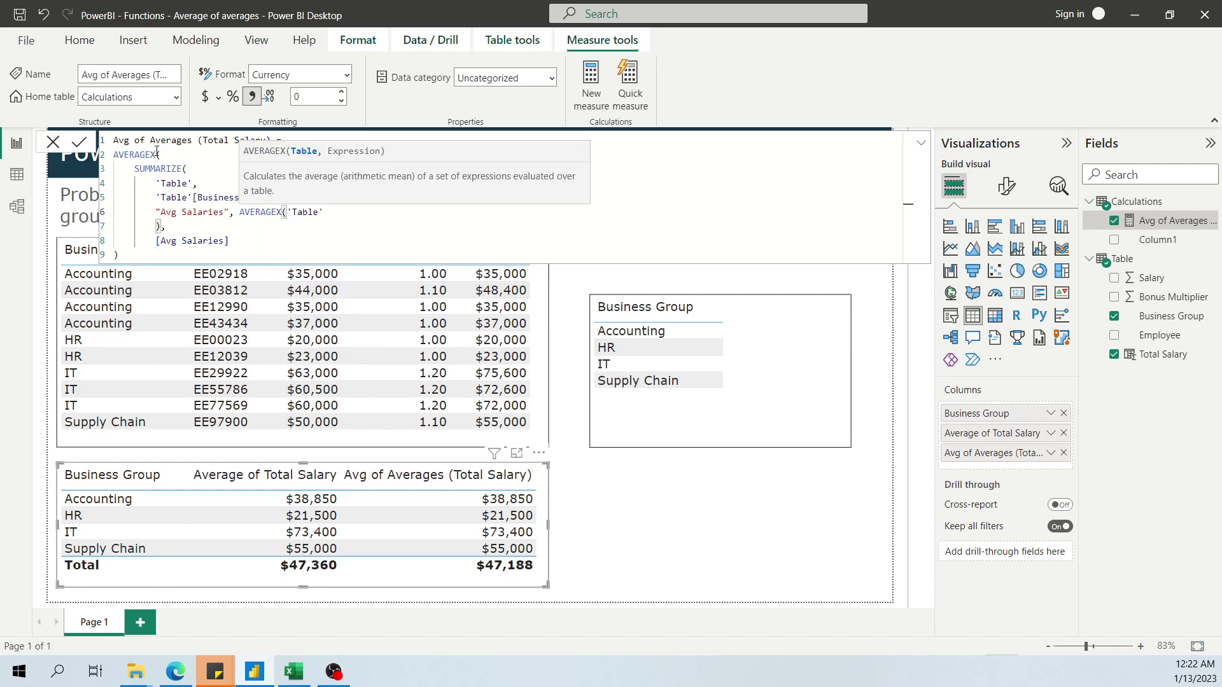
pyautogui.write(', sala')
pyautogui.press('Tab')
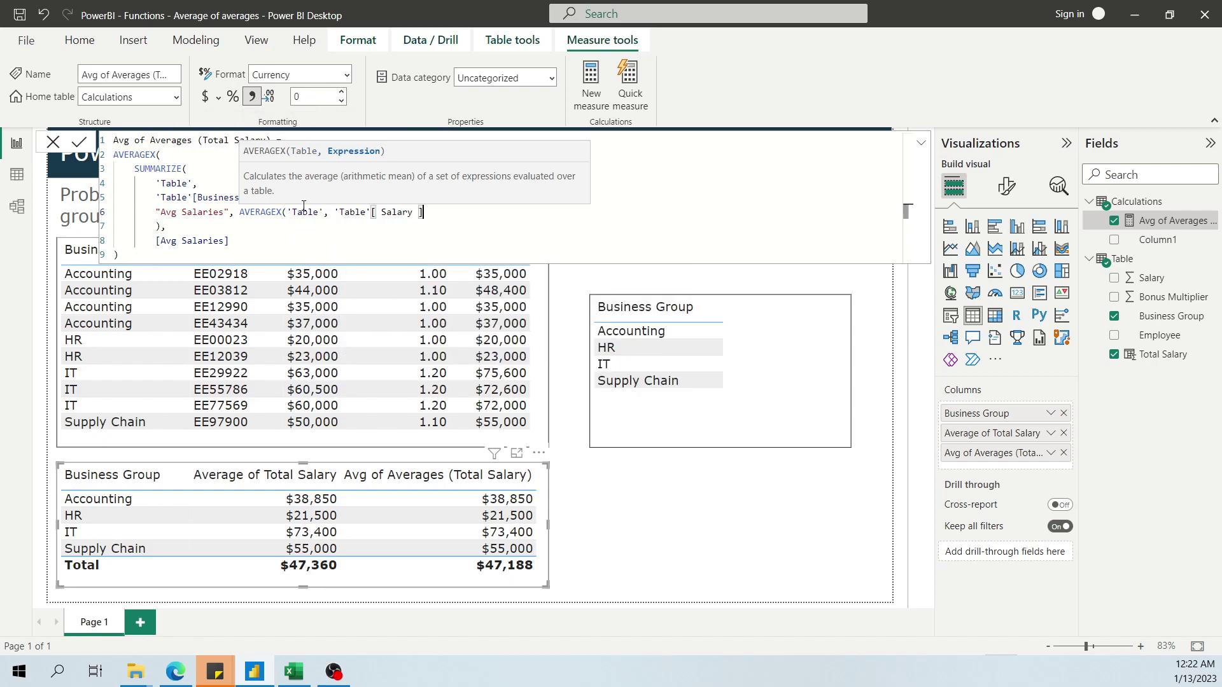
pyautogui.write('*bon')
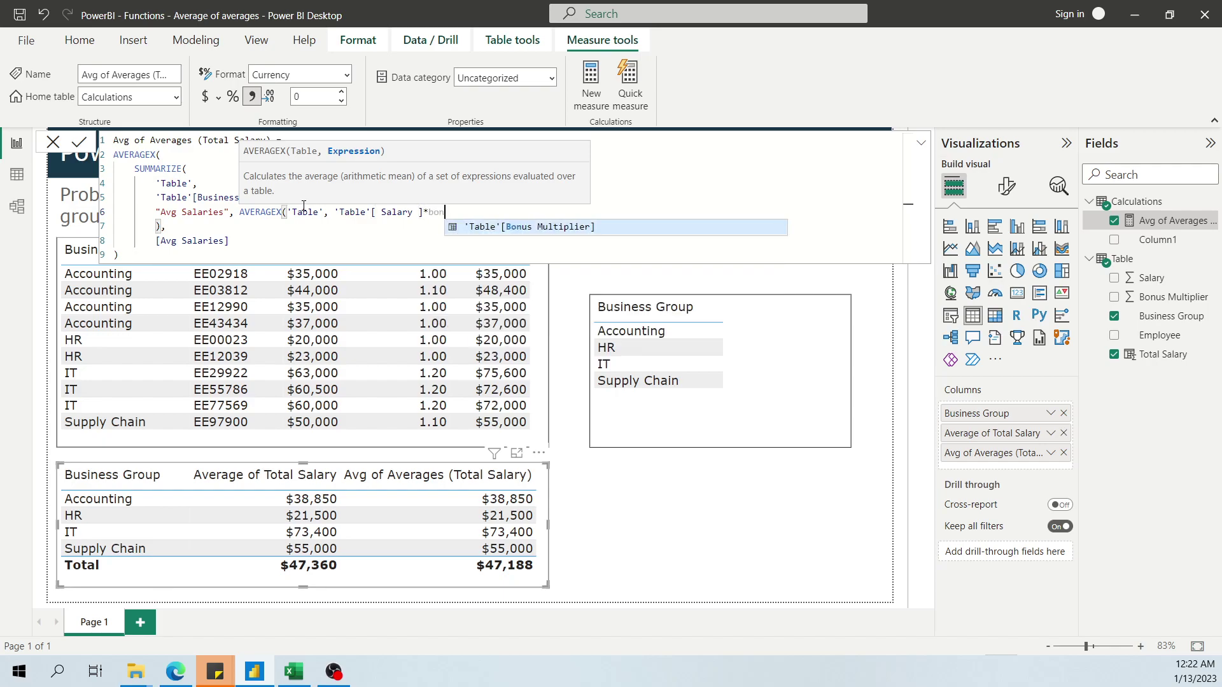
pyautogui.press('Tab')
pyautogui.write(')')
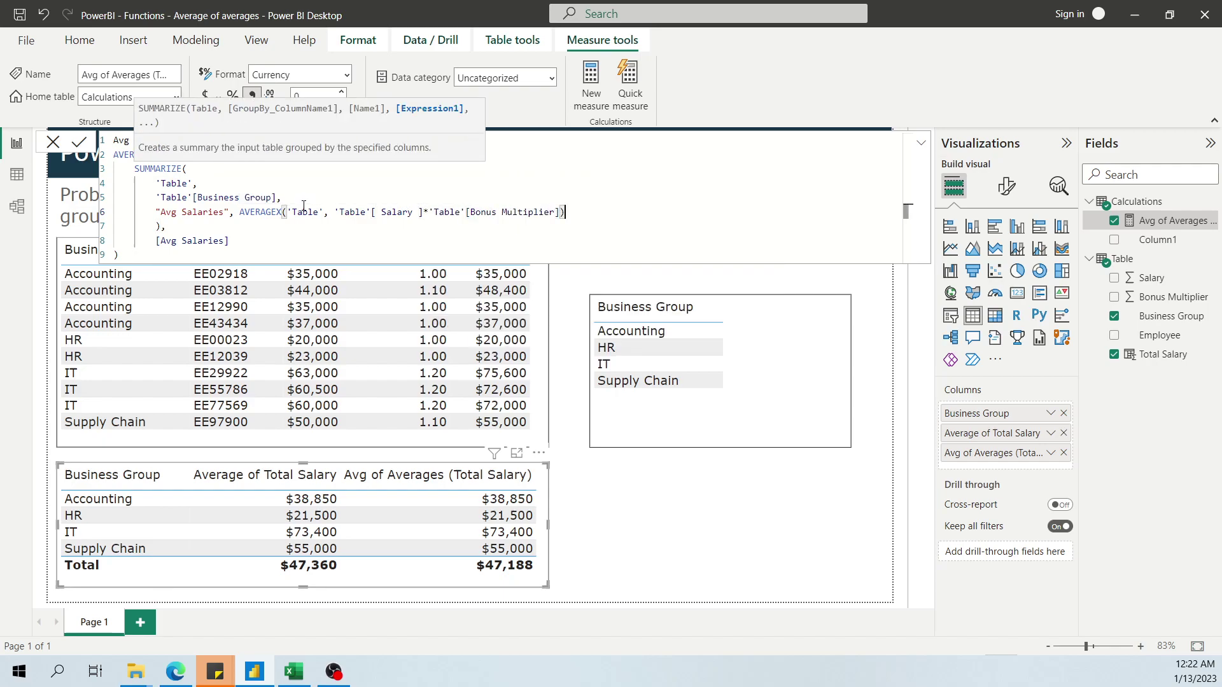
pyautogui.hotkey('ctrl', 'End')
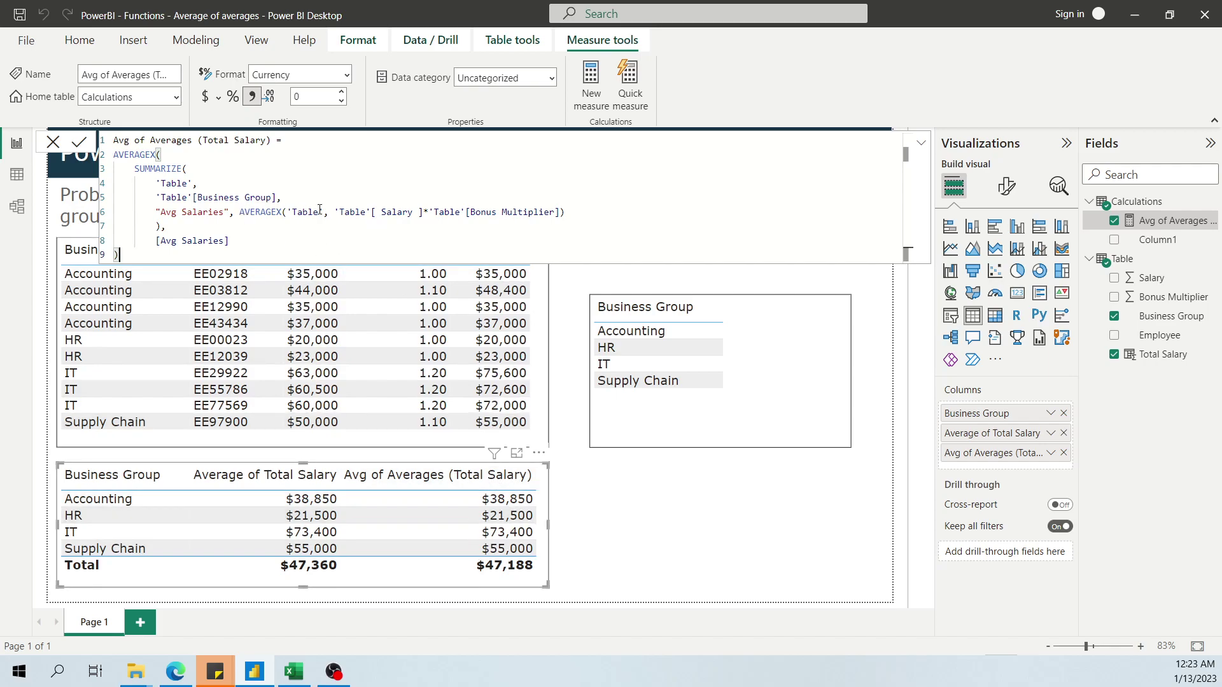
# Close the Avg Salaries formula bar to return to the report page showing the $47,188 total
pyautogui.doubleClick(550, 214)
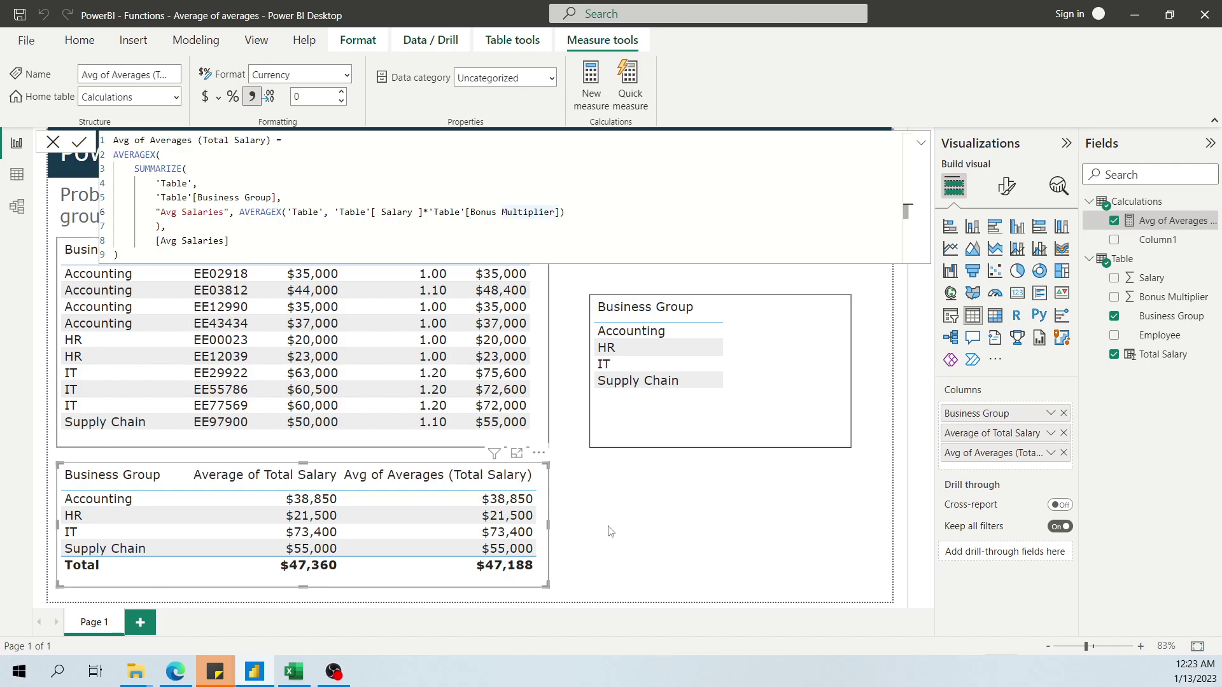
pyautogui.click(53, 143)
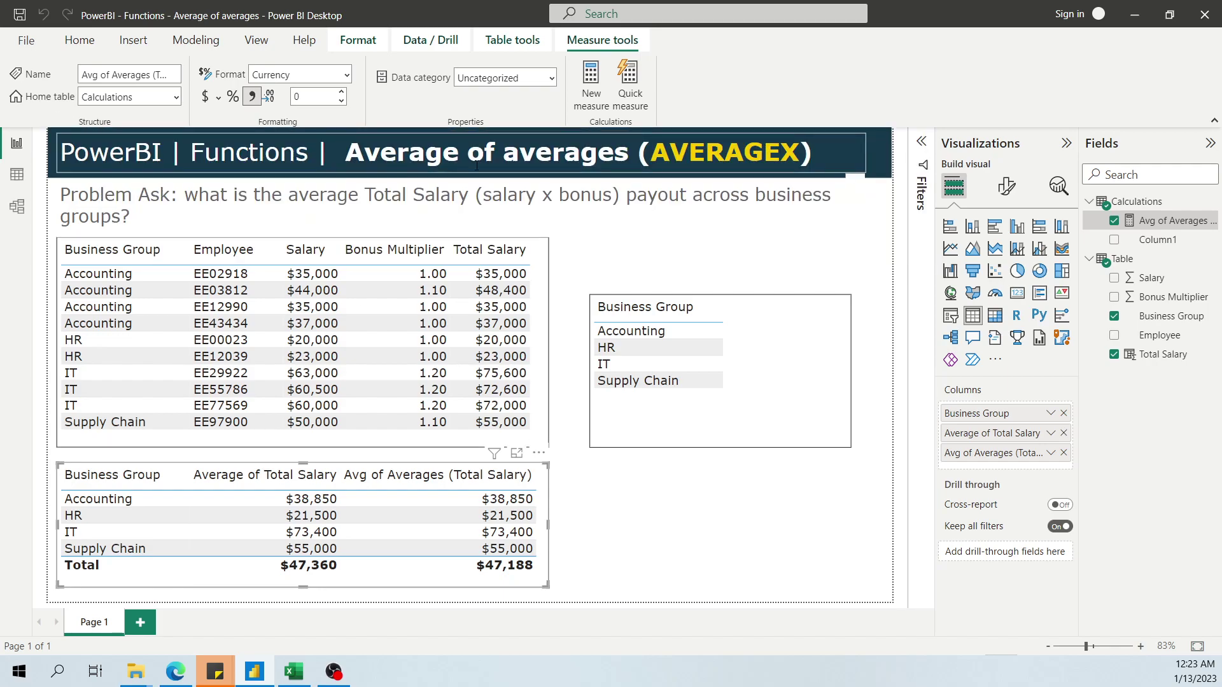